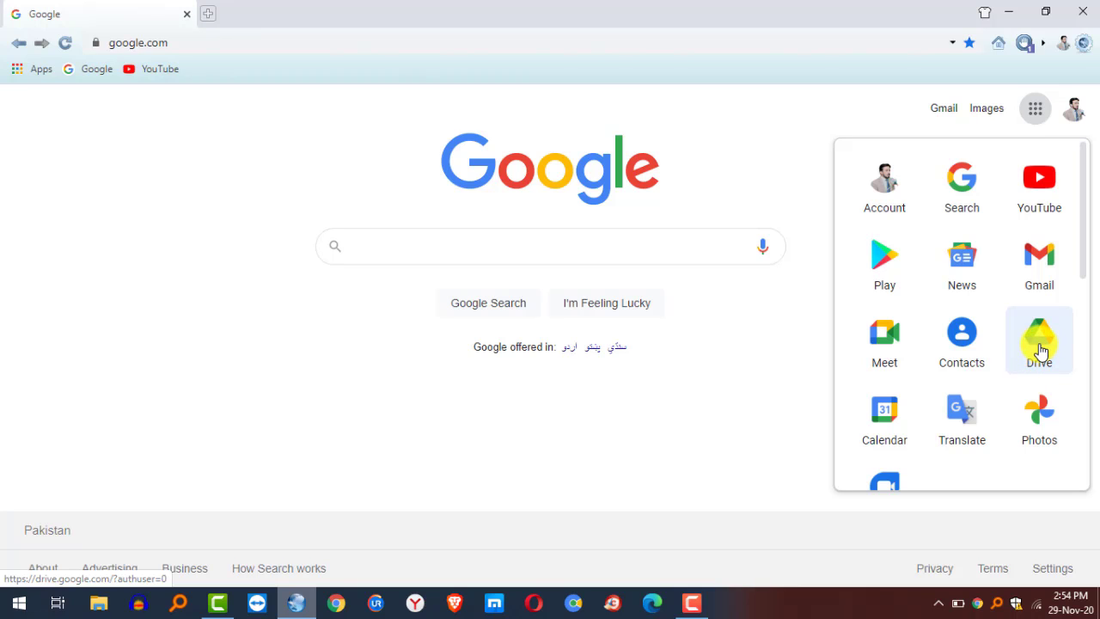
# Search Google for "google drive" and open My Drive through the official Google Drive site.
pyautogui.click(491, 261)
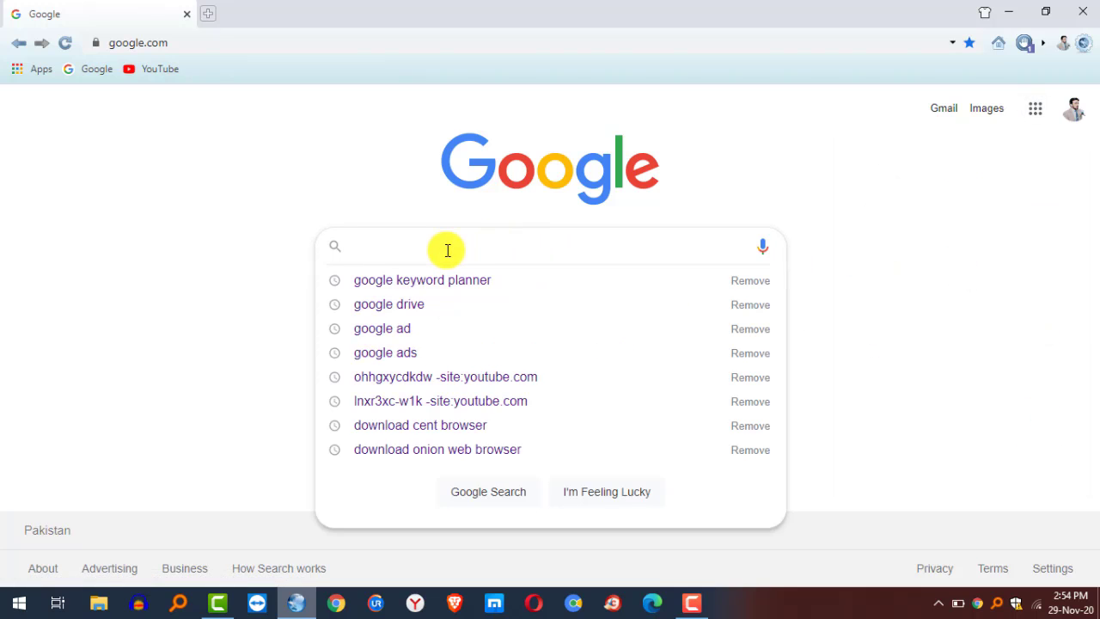
pyautogui.write('google drive')
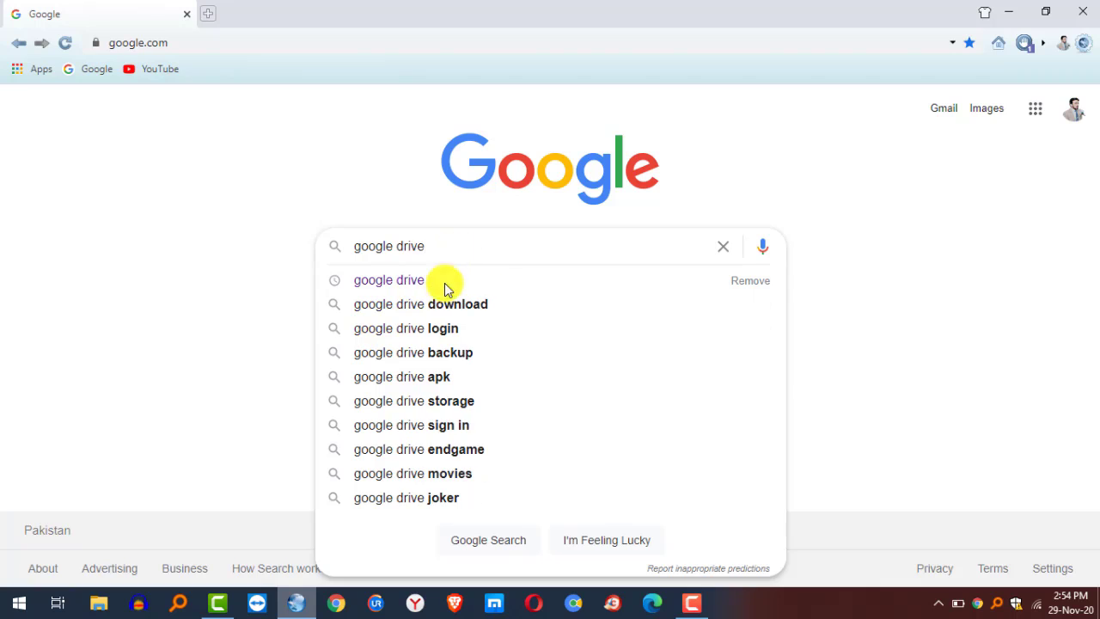
pyautogui.click(435, 287)
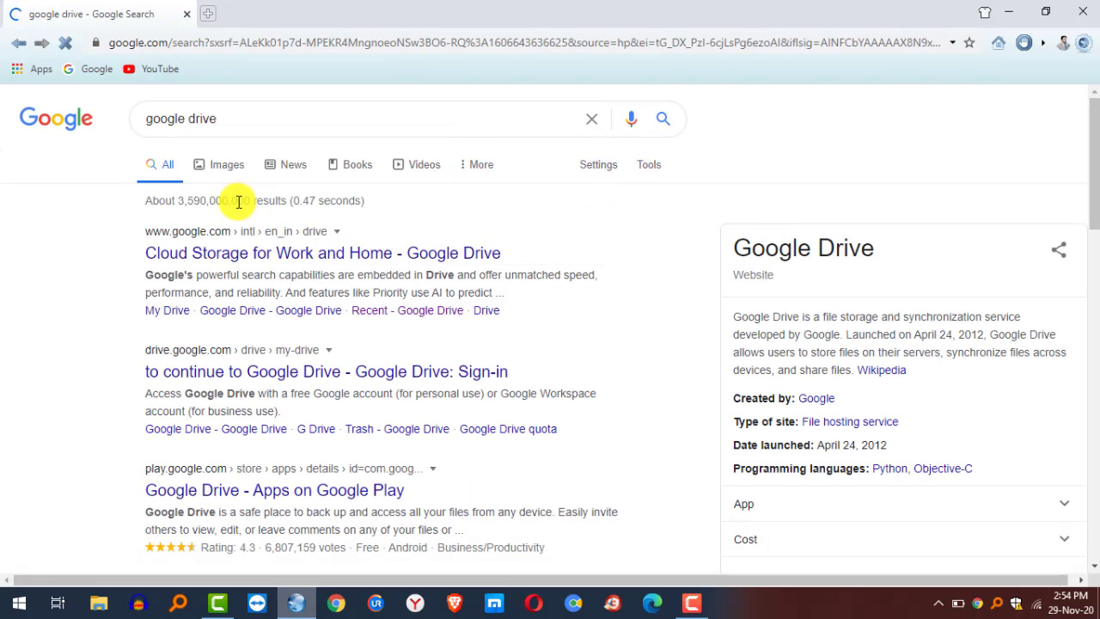
pyautogui.click(214, 258)
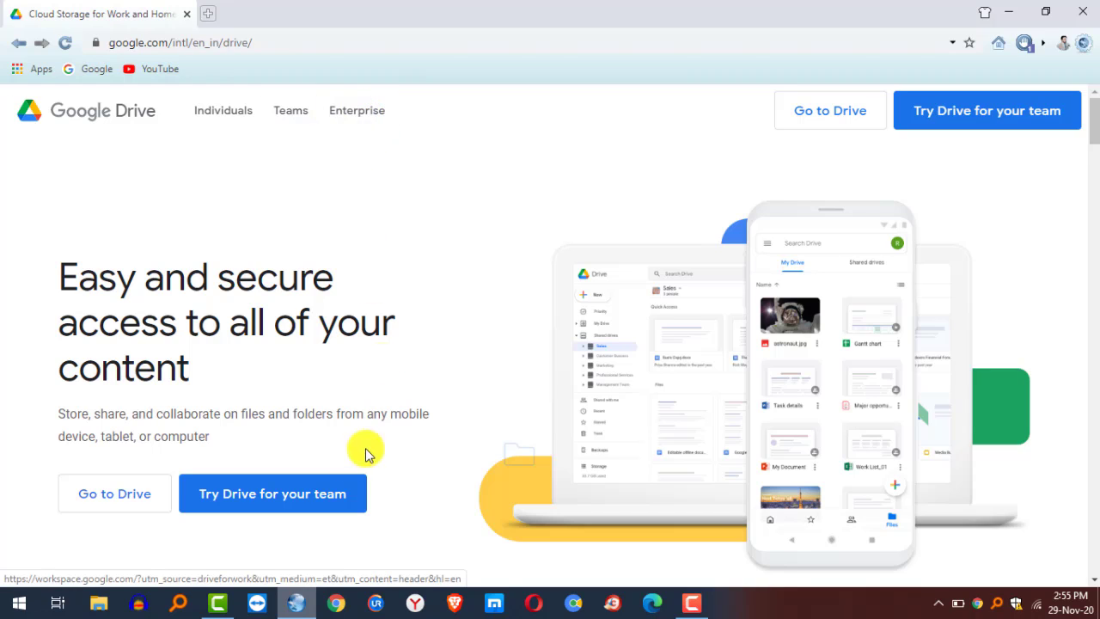
pyautogui.click(107, 503)
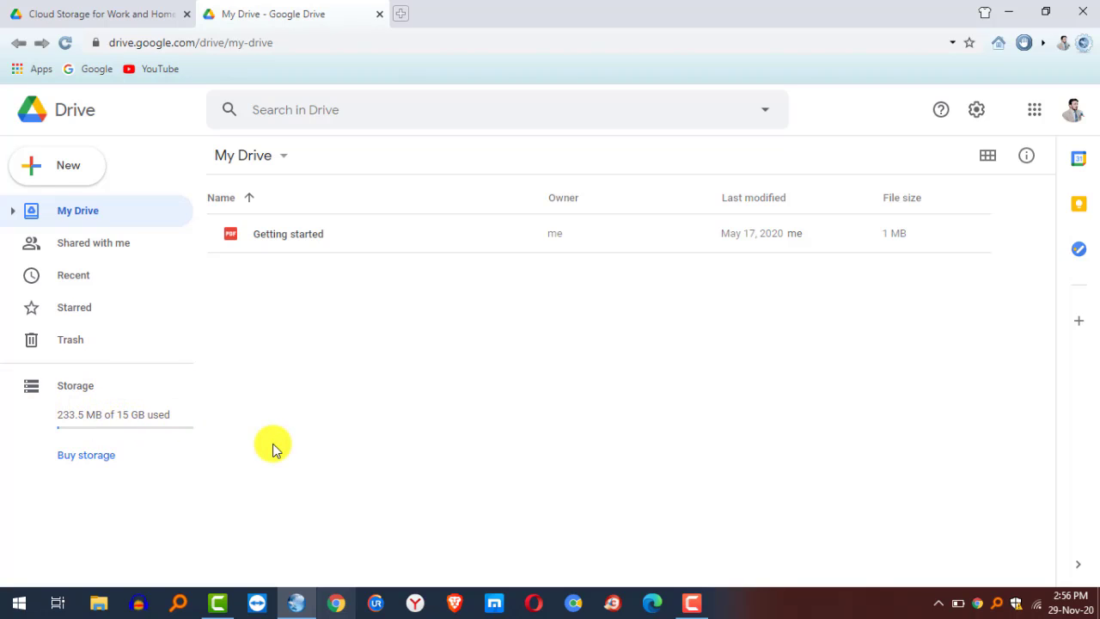
# Review the Google One storage plans and their monthly and annual prices, and close the plans page.
pyautogui.click(86, 458)
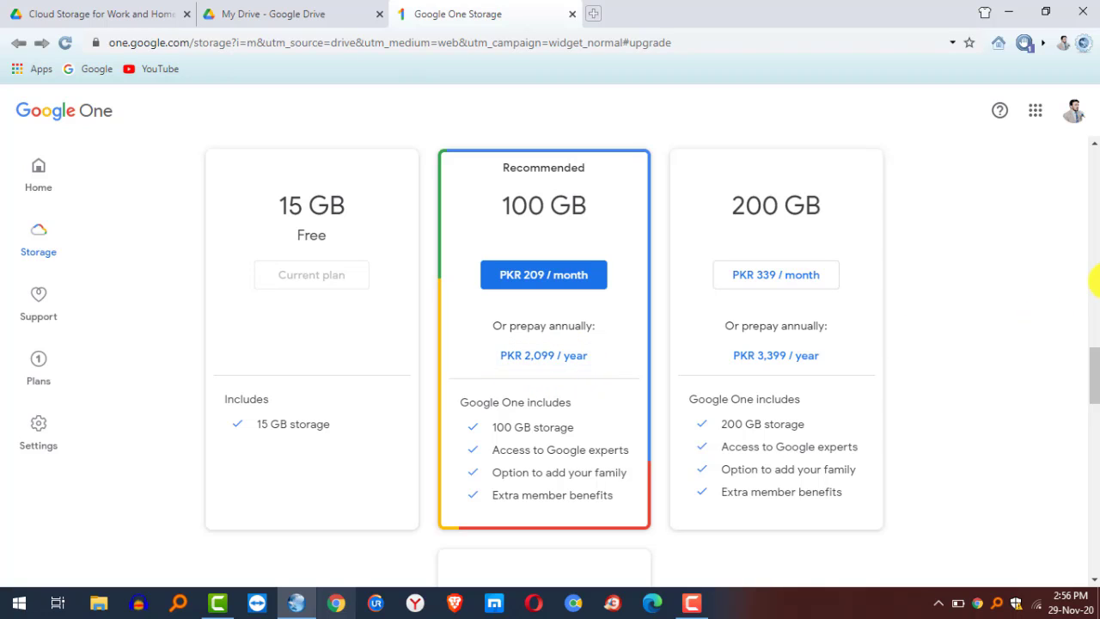
pyautogui.moveTo(1096, 372); pyautogui.dragTo(1097, 376)
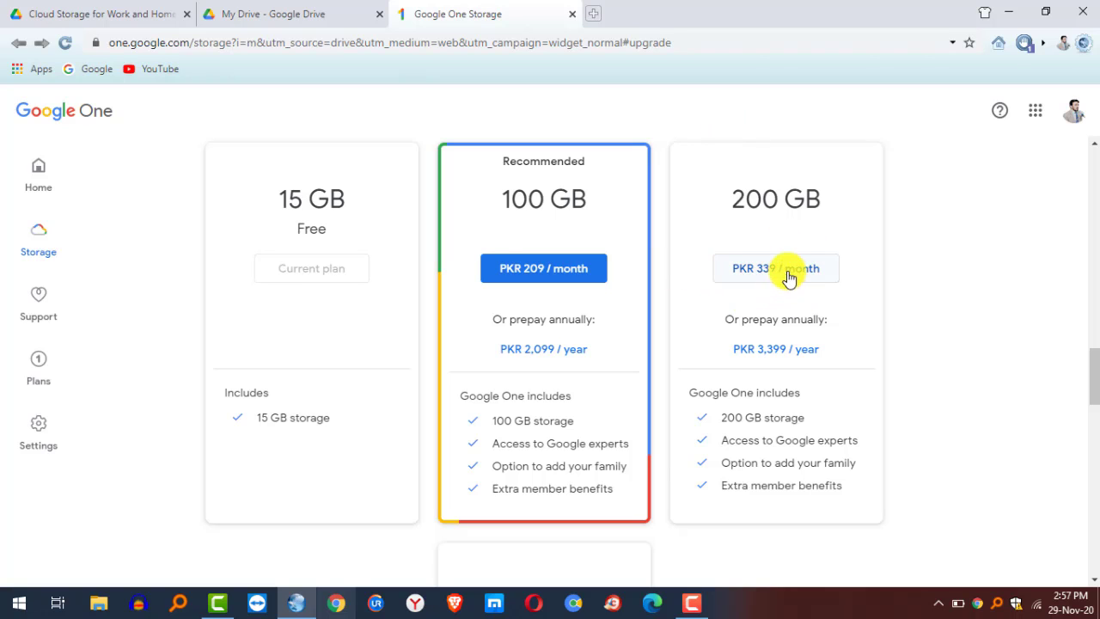
pyautogui.scroll(-1, 1092, 385)
pyautogui.scroll(-1, 1092, 385)
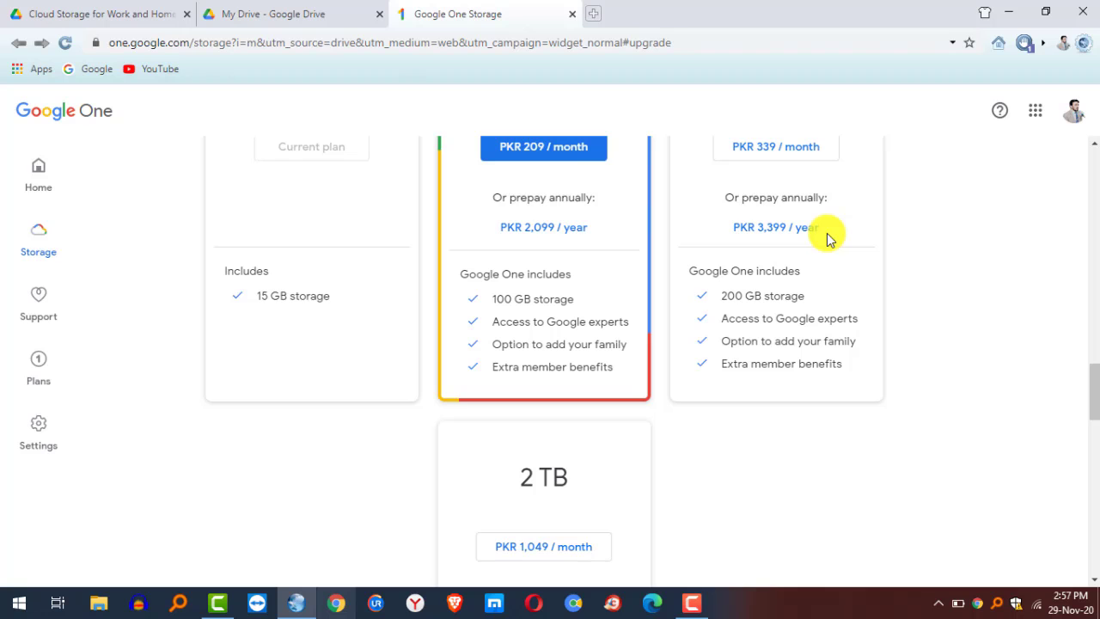
pyautogui.moveTo(1092, 393); pyautogui.dragTo(1092, 432)
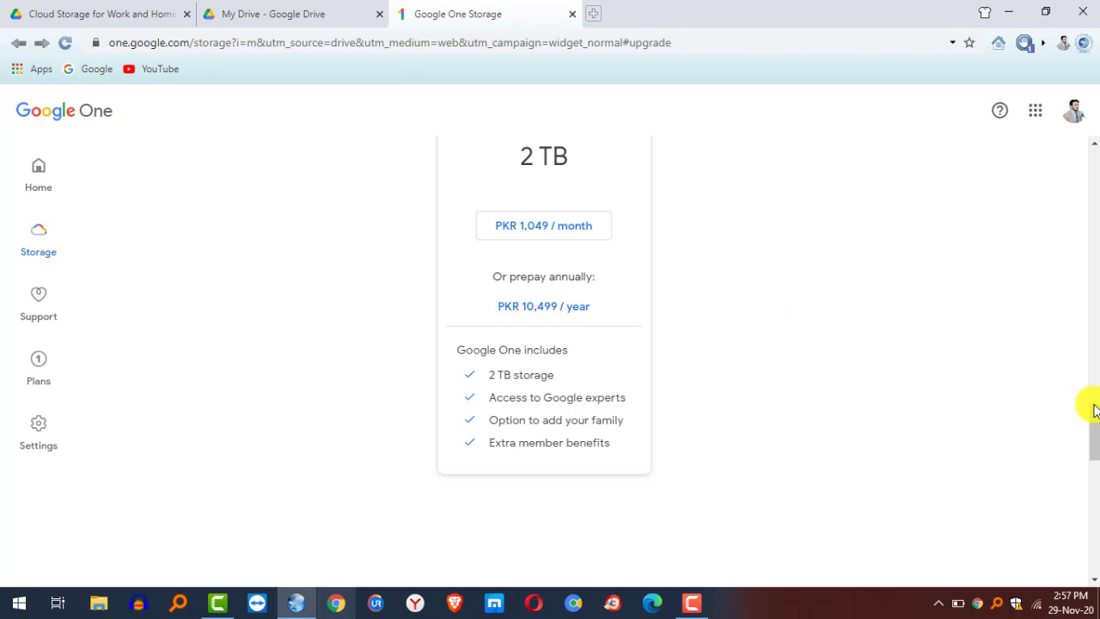
pyautogui.moveTo(1091, 405); pyautogui.dragTo(1092, 373)
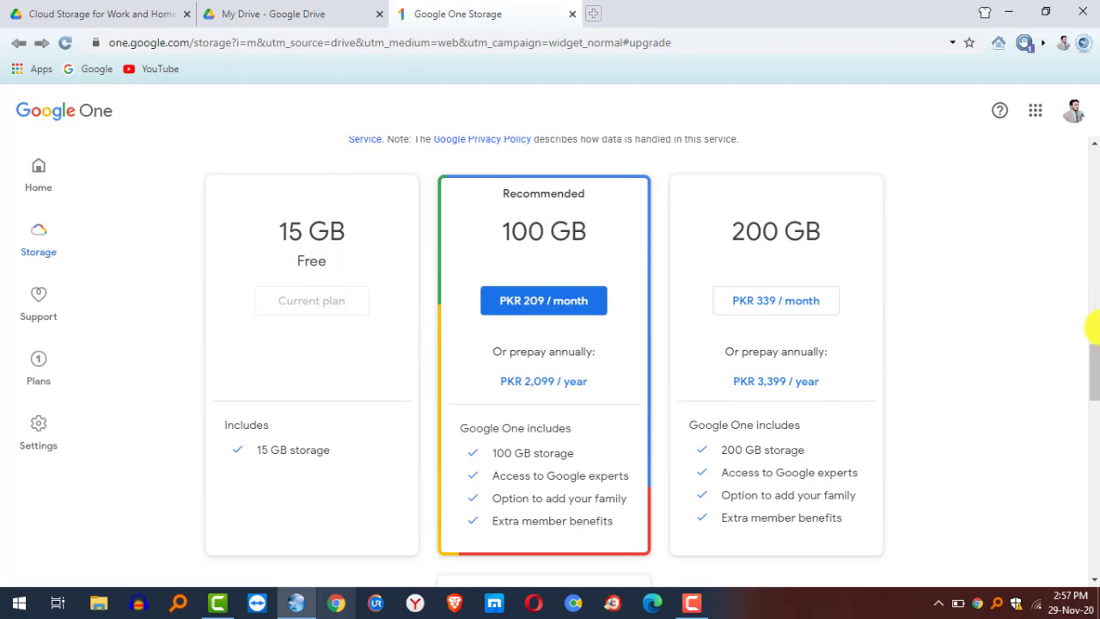
pyautogui.moveTo(1094, 364); pyautogui.dragTo(1097, 307)
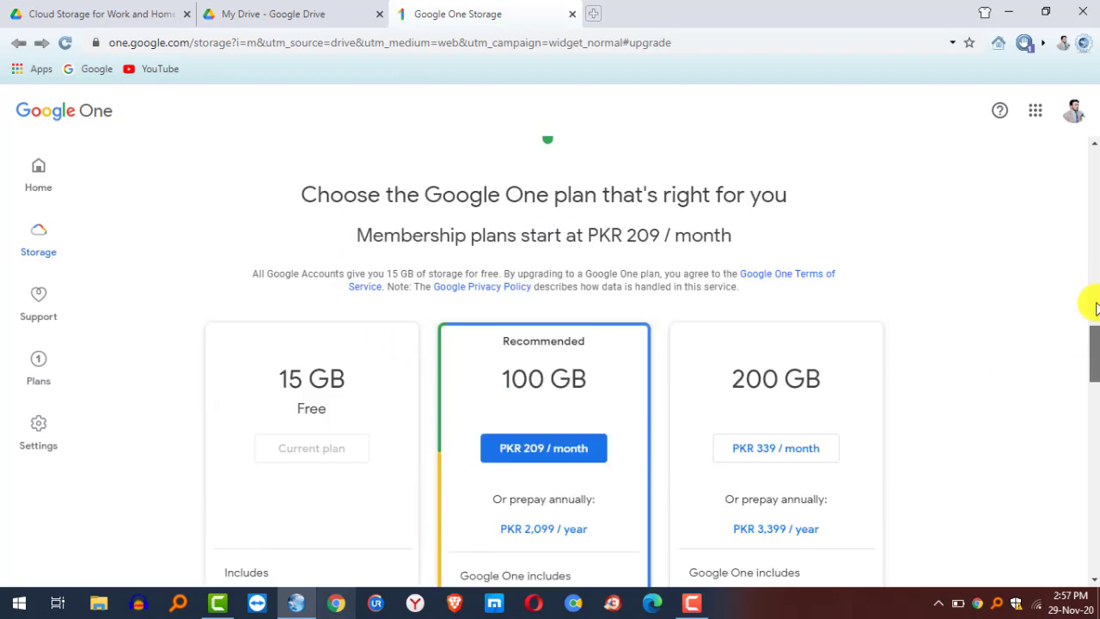
pyautogui.click(572, 13)
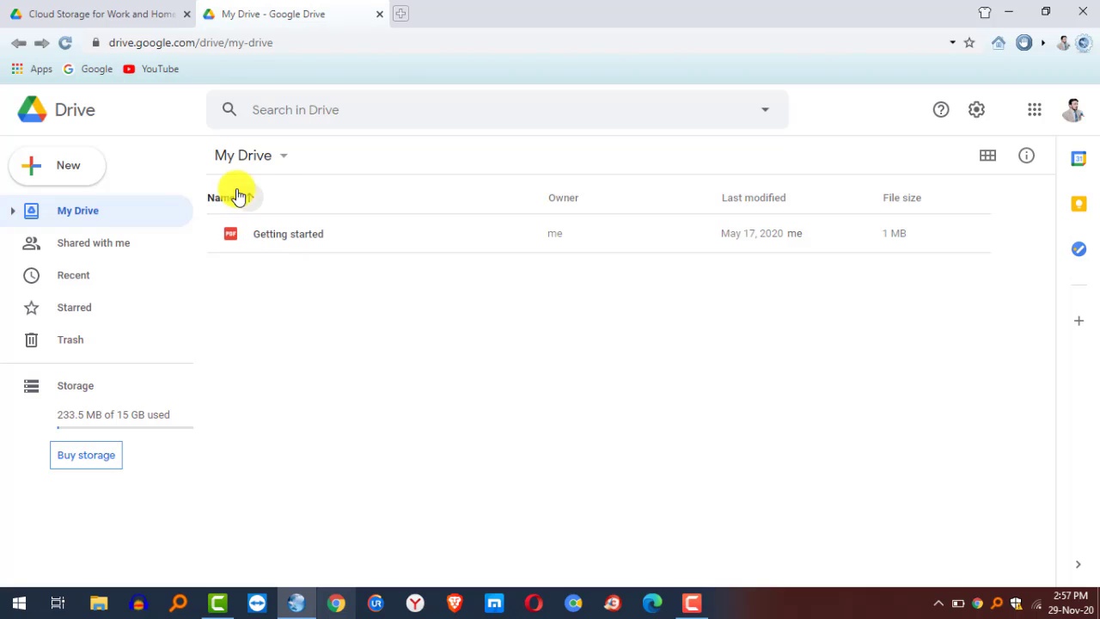
# Look through the Shared with me, Recent, Starred and Trash sections, and return to My Drive.
pyautogui.click(79, 249)
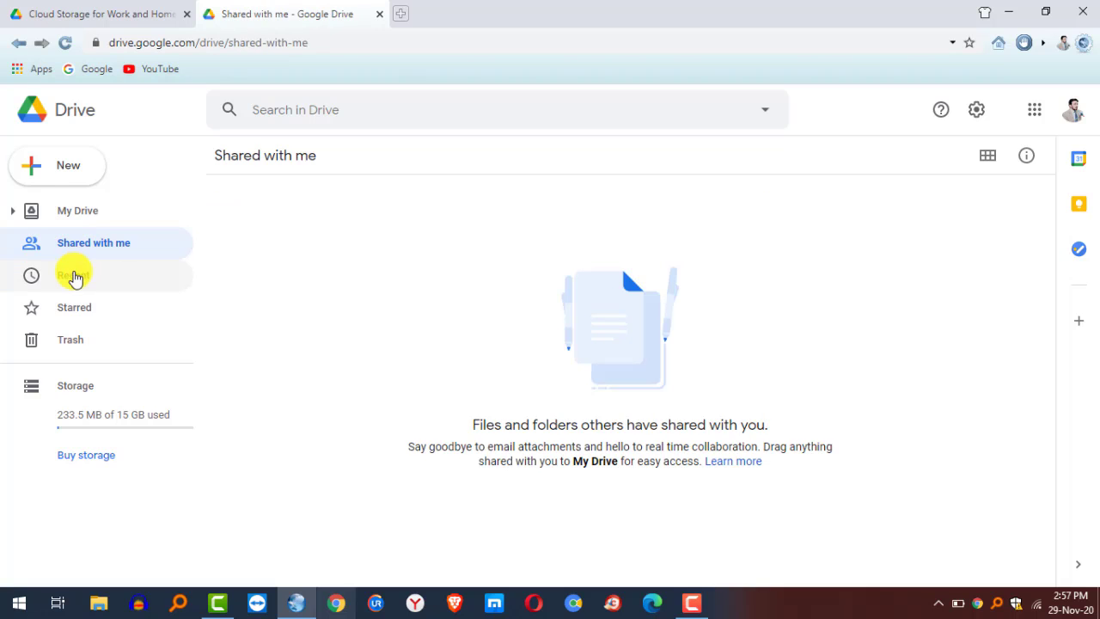
pyautogui.click(93, 280)
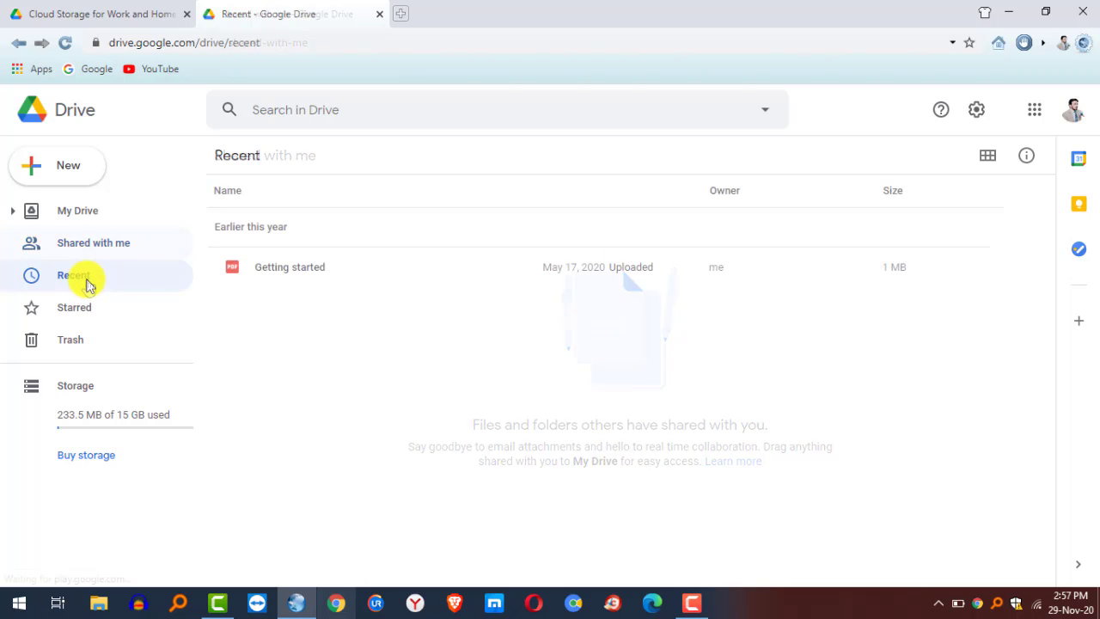
pyautogui.click(77, 310)
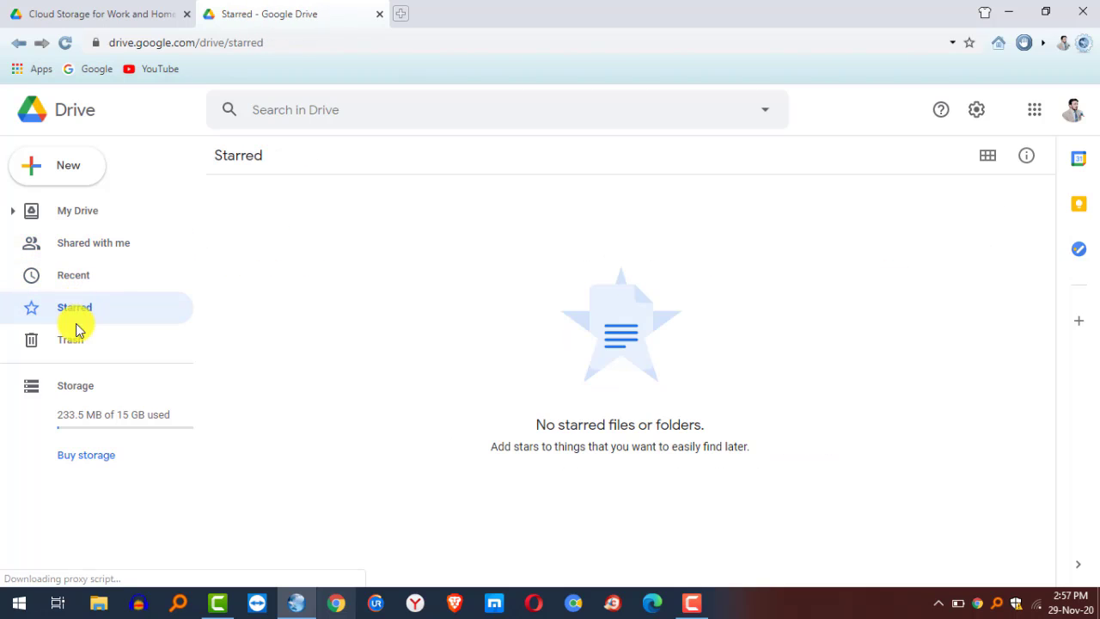
pyautogui.click(73, 344)
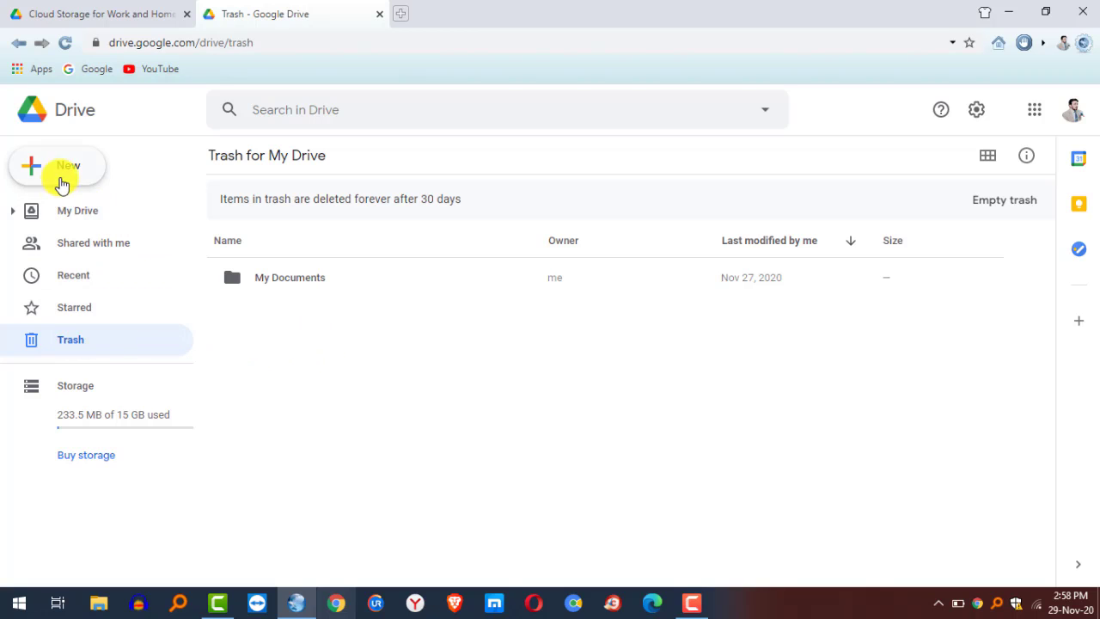
pyautogui.click(78, 219)
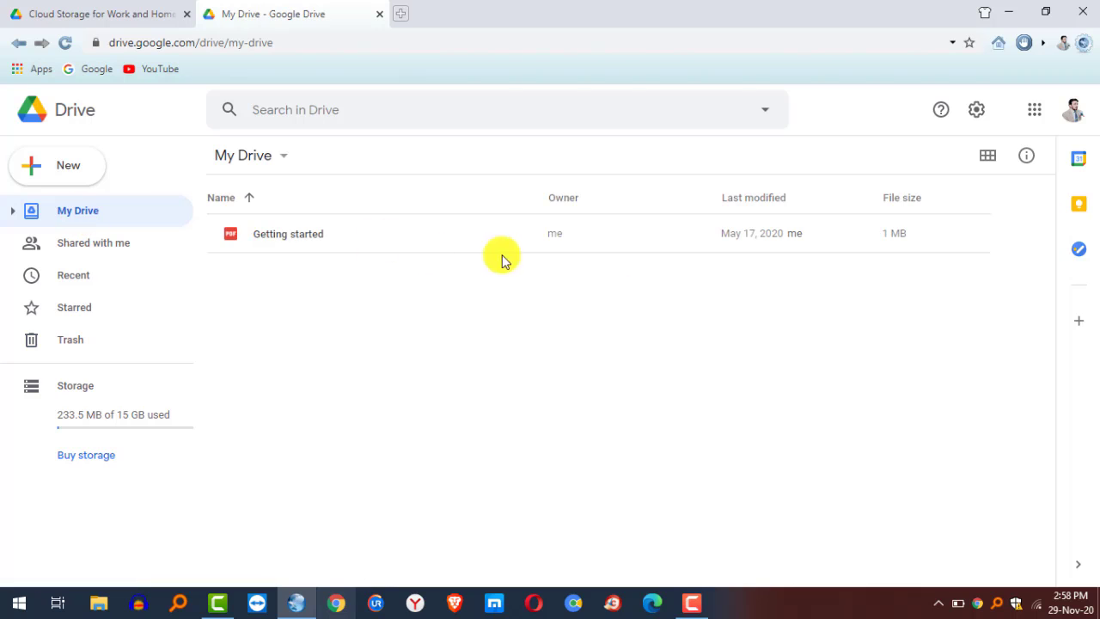
# Create a new folder named "My Documents" in My Drive.
pyautogui.click(56, 177)
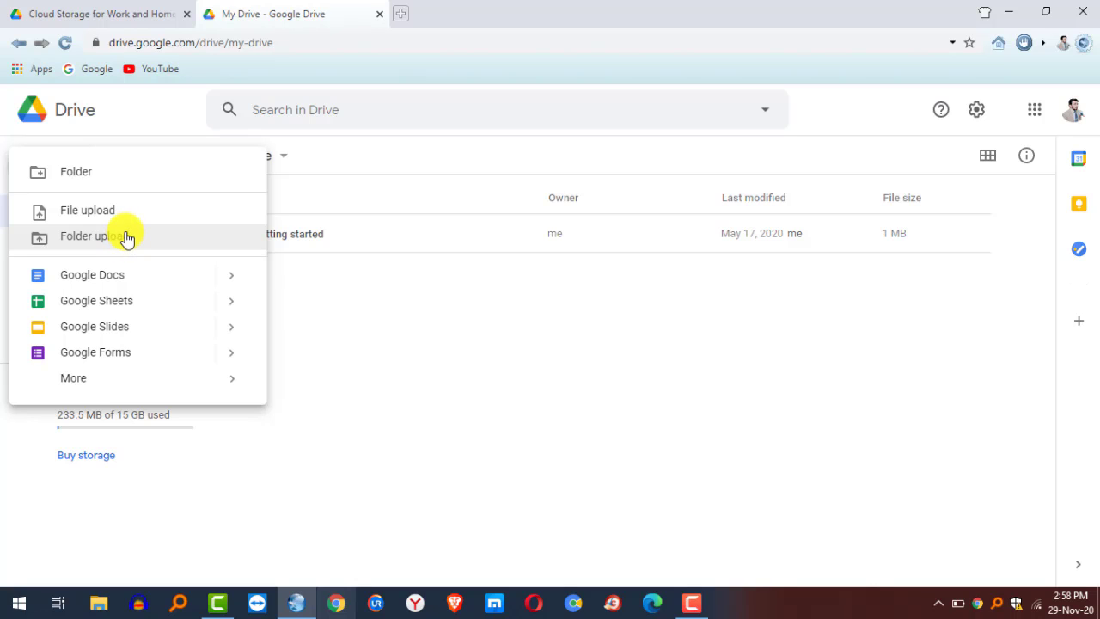
pyautogui.click(87, 175)
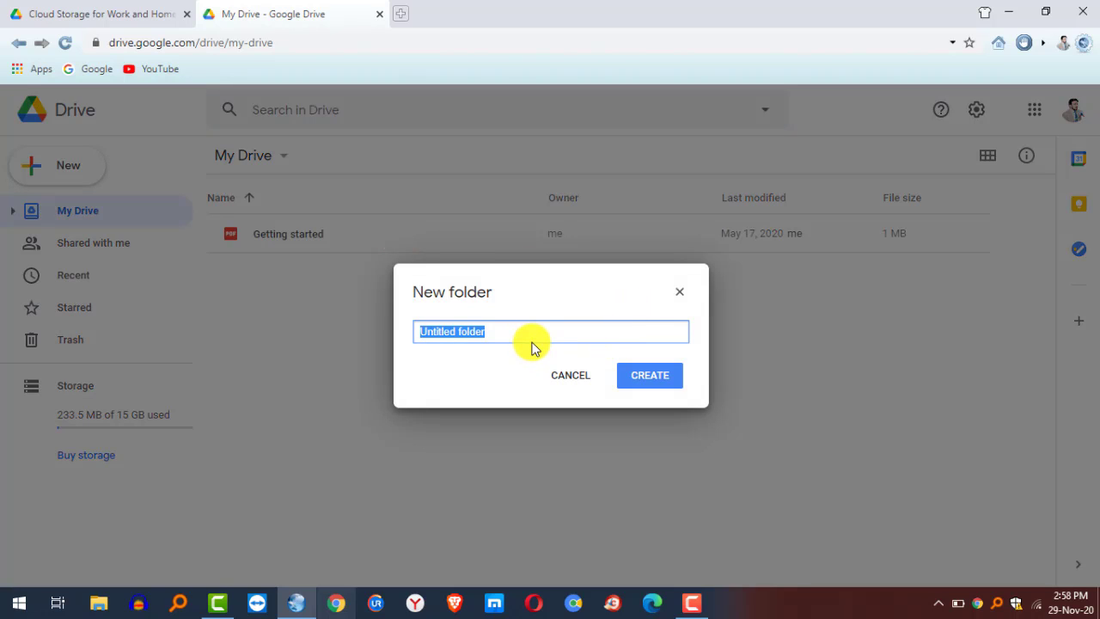
pyautogui.write('My Documents')
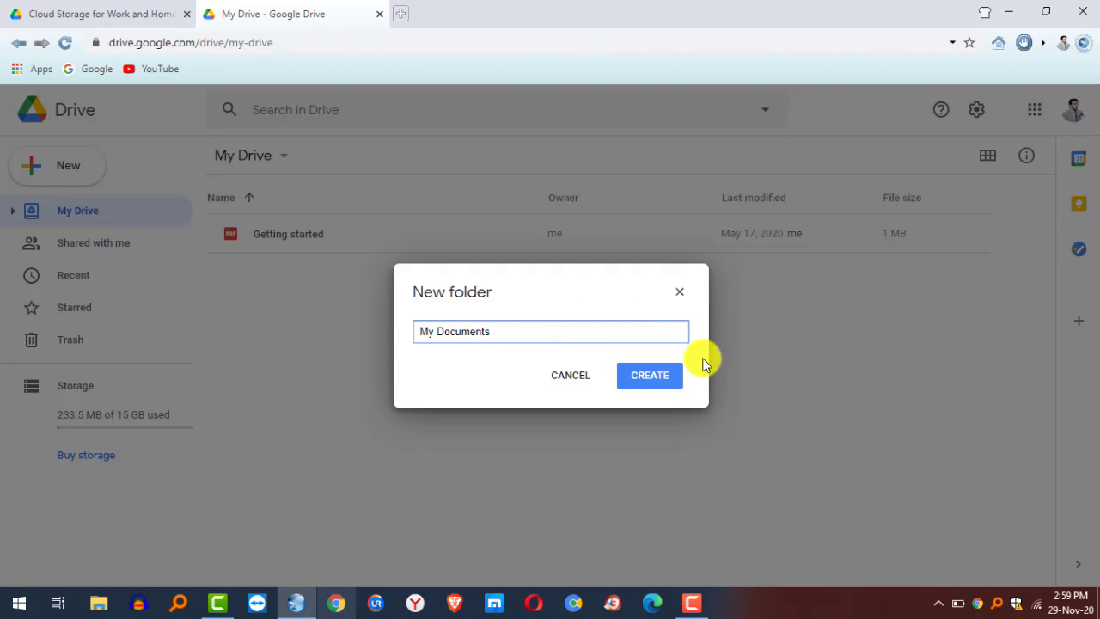
pyautogui.click(666, 376)
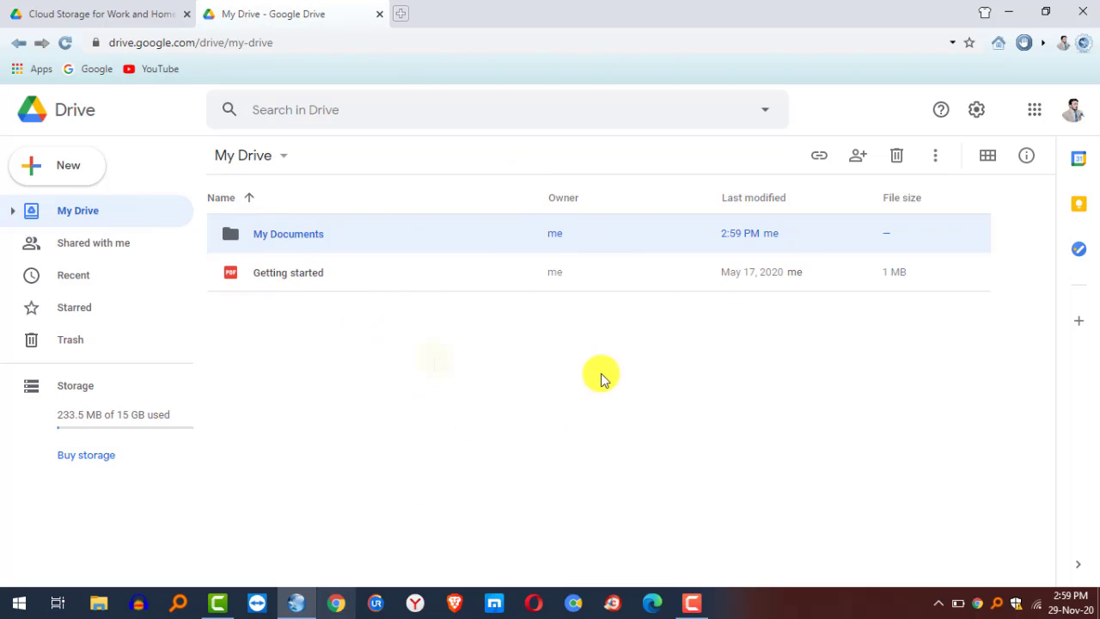
# Upload the download and DP images from the desktop's Images folder to My Drive and dismiss the upload notice.
pyautogui.click(49, 169)
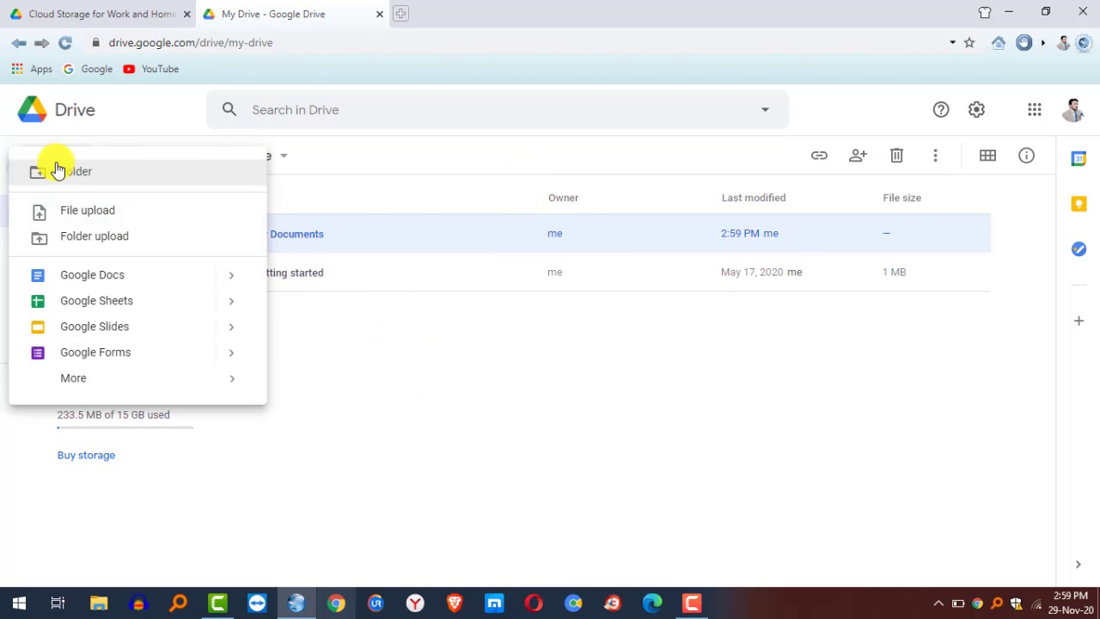
pyautogui.click(93, 212)
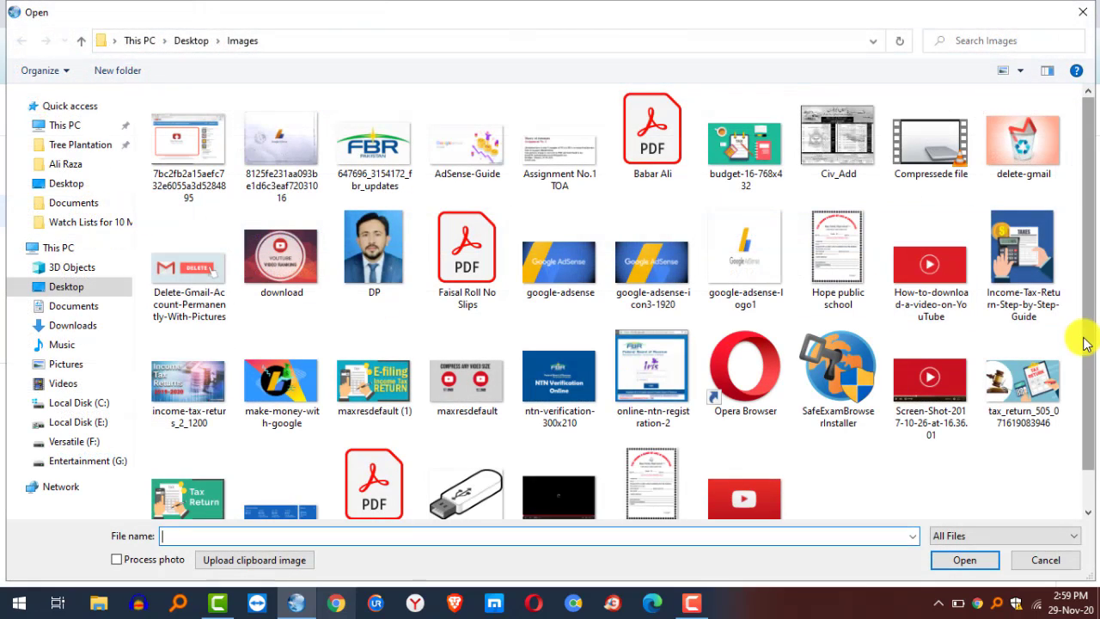
pyautogui.moveTo(1090, 331); pyautogui.dragTo(1085, 215)
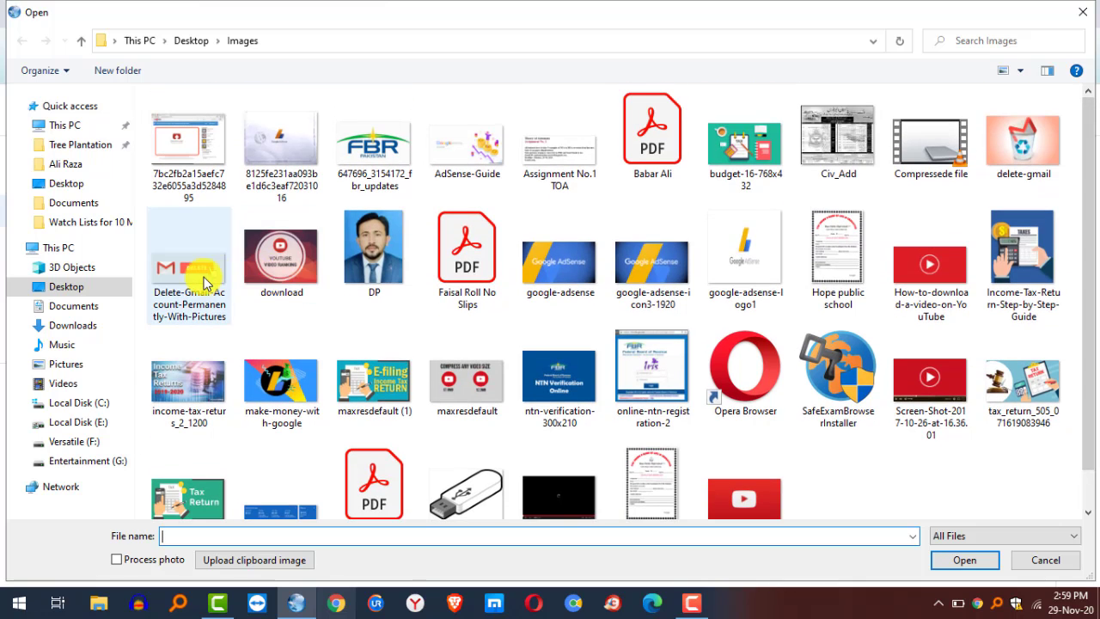
pyautogui.click(305, 266)
pyautogui.keyDown('ctrl'); pyautogui.click(374, 258); pyautogui.keyUp('ctrl')
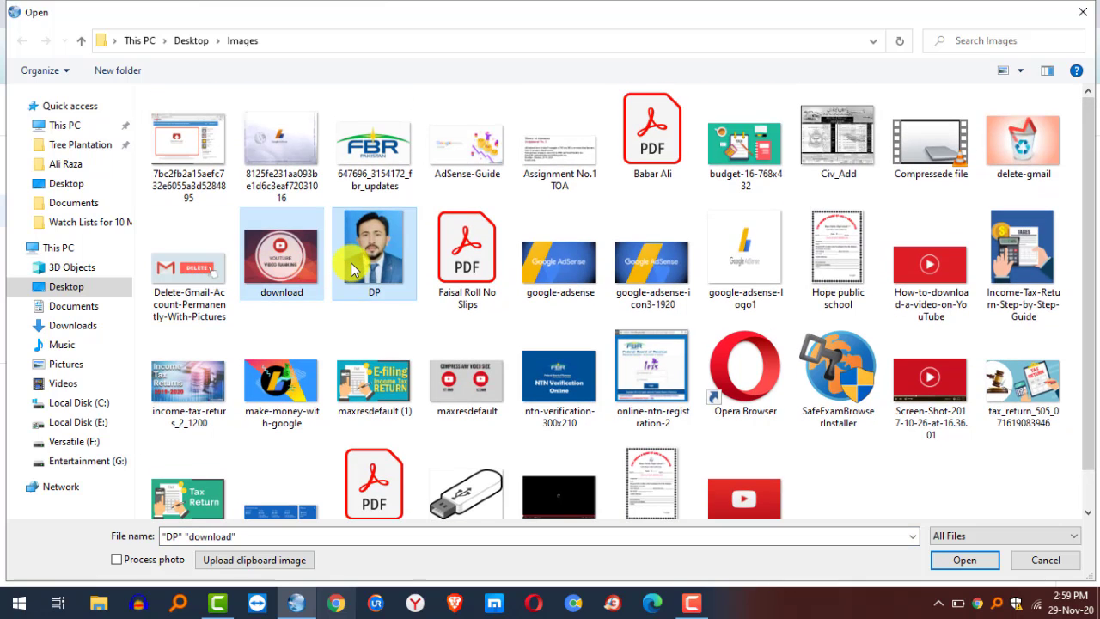
pyautogui.click(962, 561)
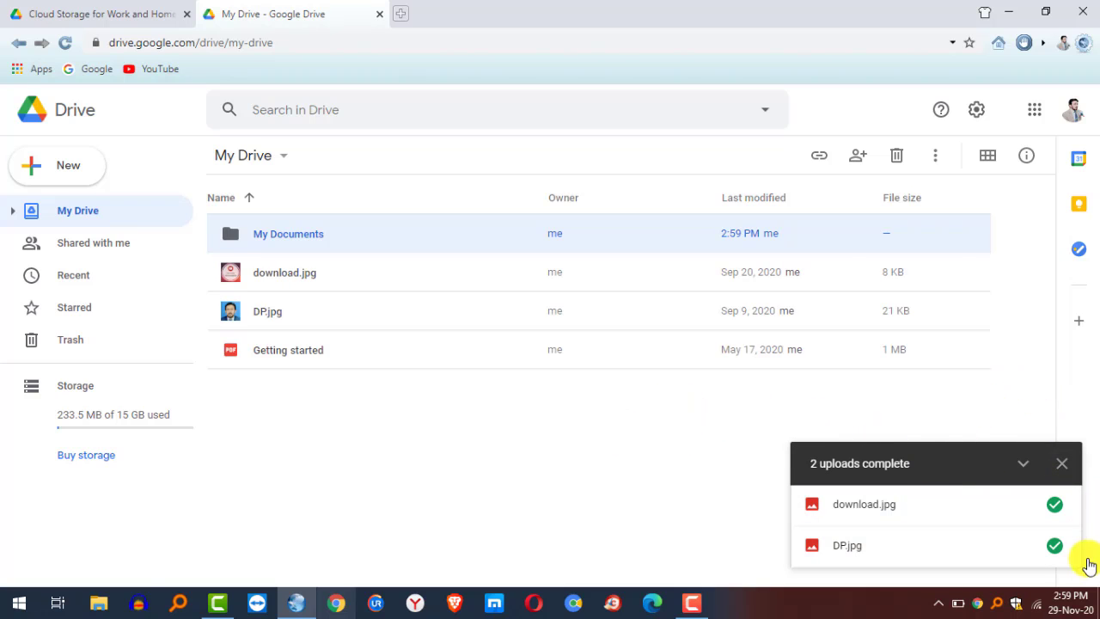
pyautogui.click(543, 505)
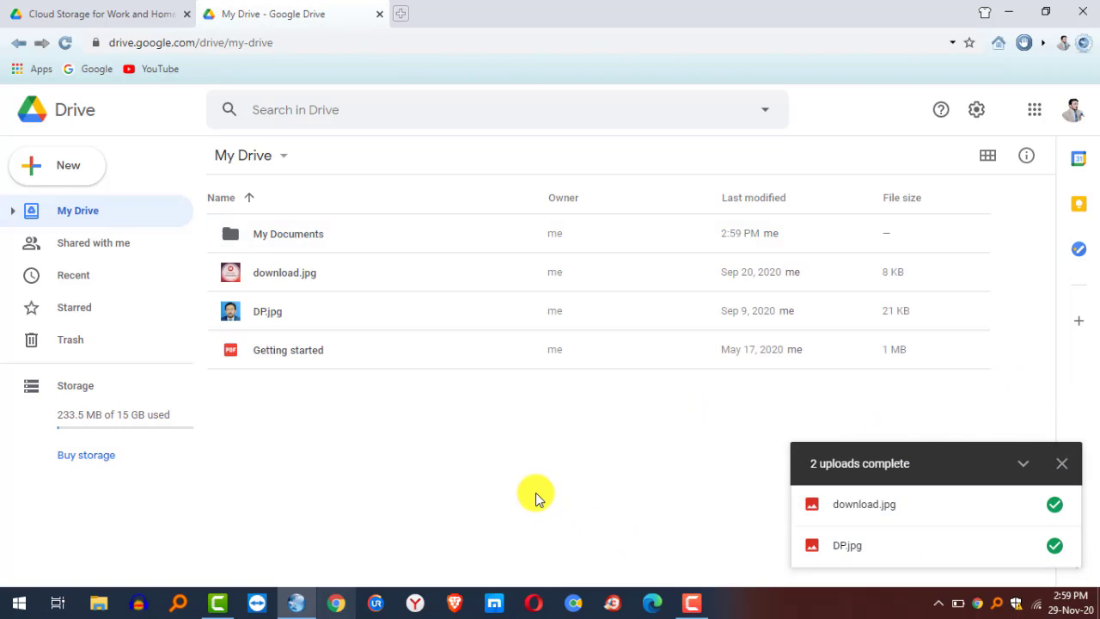
pyautogui.click(1061, 463)
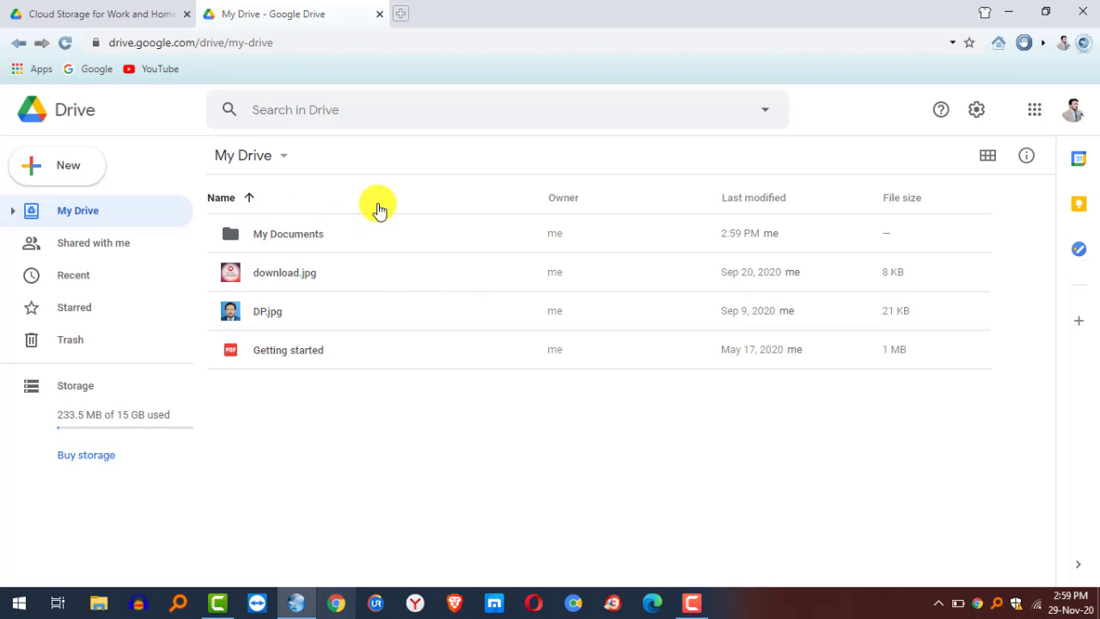
# Upload the budget-16-768x432 image and the person-named PDF next to it into the My Documents folder, and dismiss the upload notice.
pyautogui.doubleClick(313, 239)
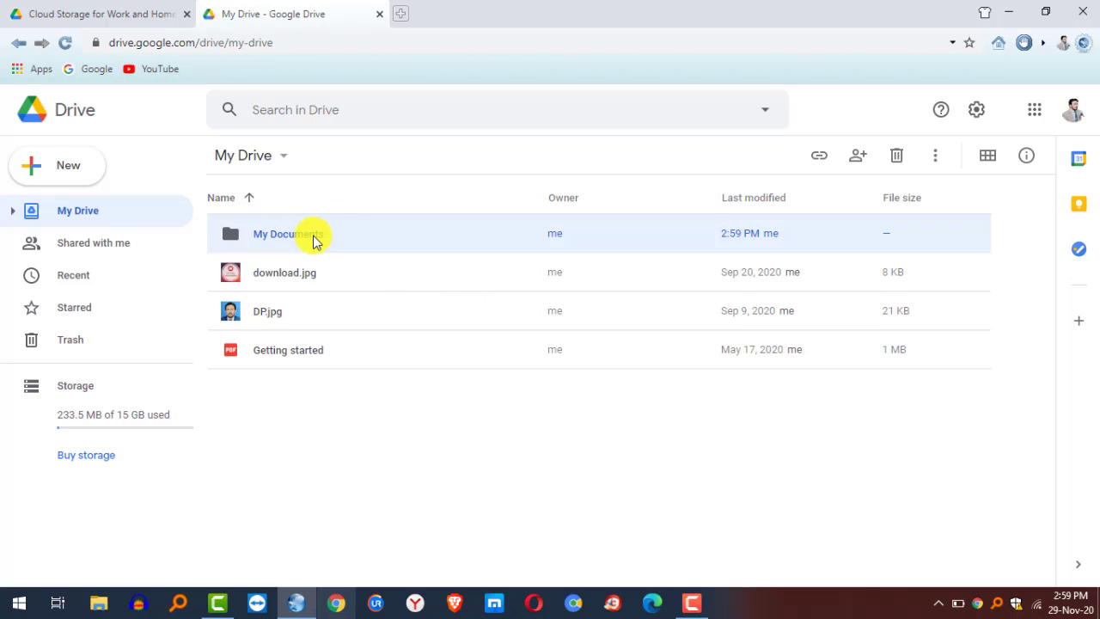
pyautogui.click(69, 172)
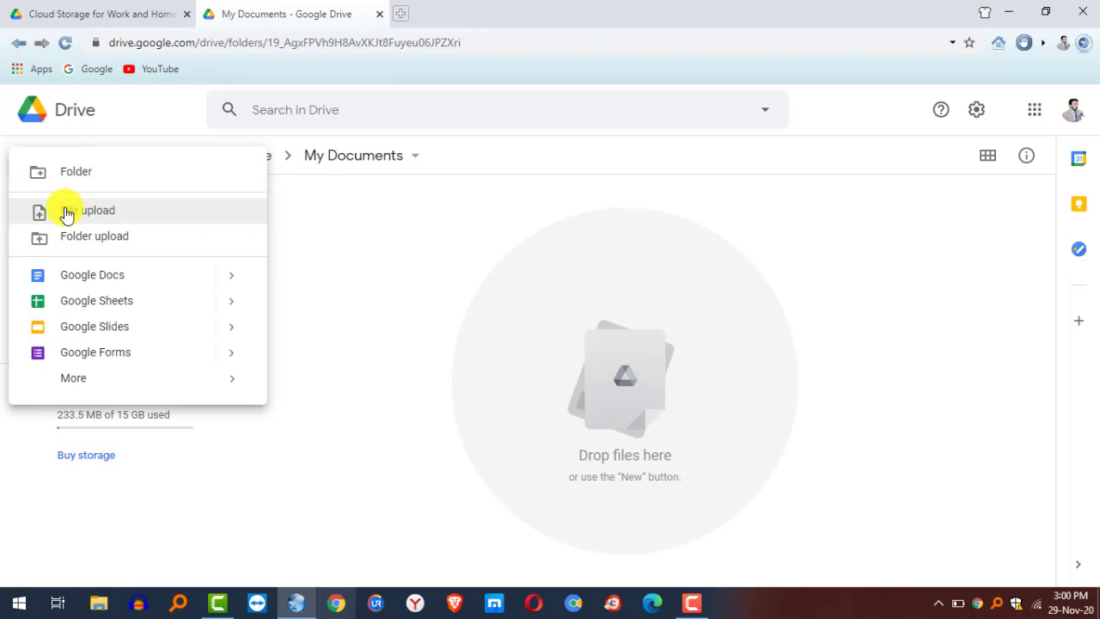
pyautogui.click(67, 215)
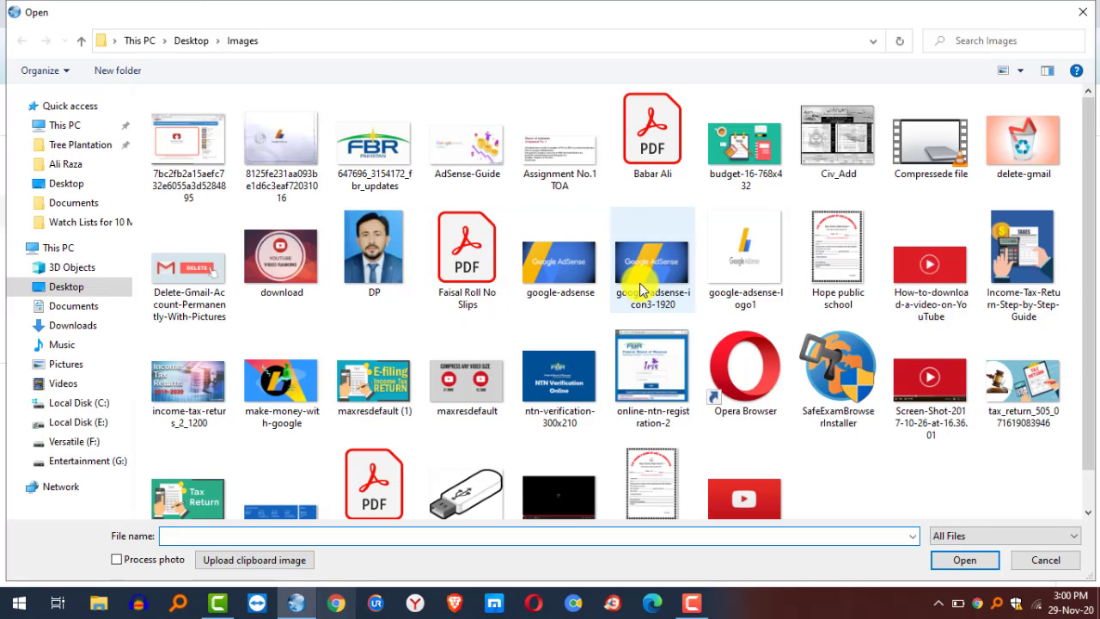
pyautogui.click(659, 172)
pyautogui.keyDown('ctrl'); pyautogui.click(722, 170); pyautogui.keyUp('ctrl')
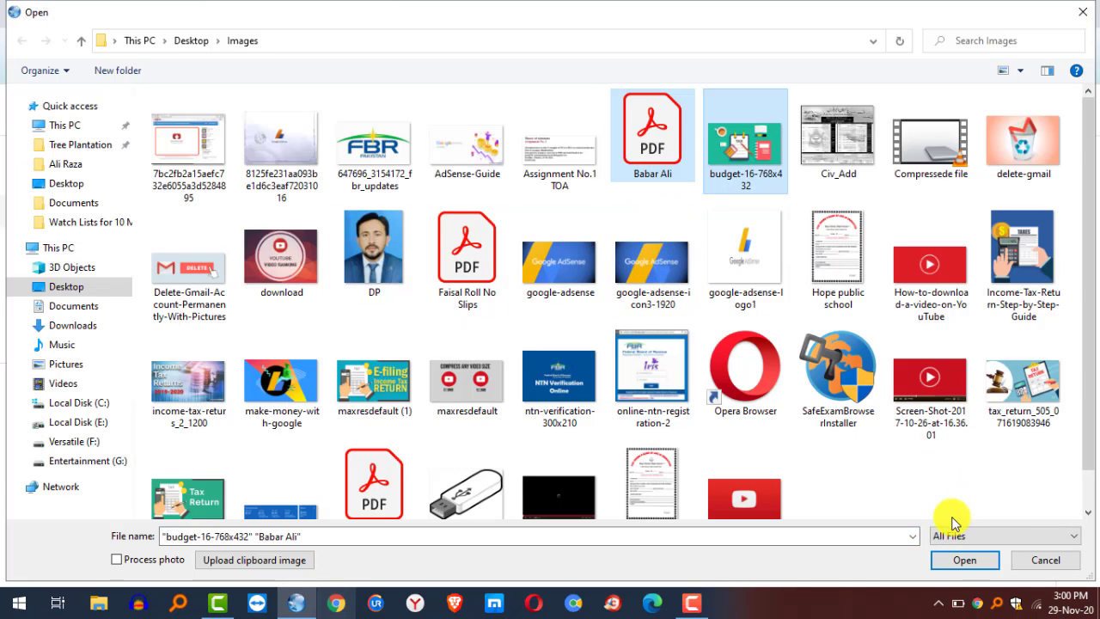
pyautogui.click(959, 559)
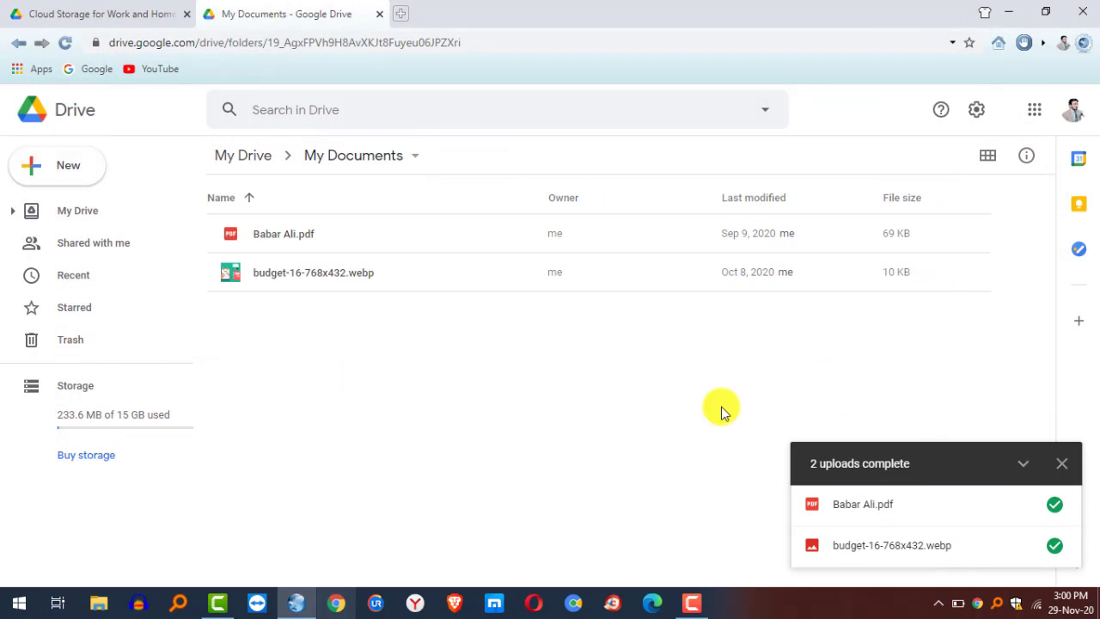
pyautogui.click(1061, 463)
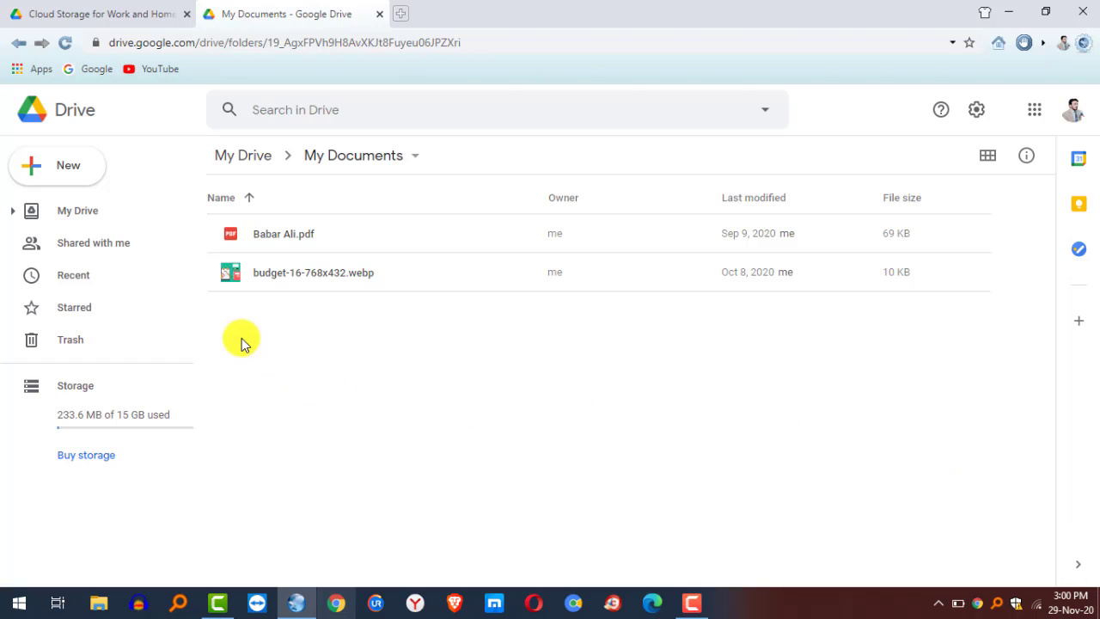
# Upload the desktop's Professional Practices folder with all its files into the My Documents folder.
pyautogui.click(60, 176)
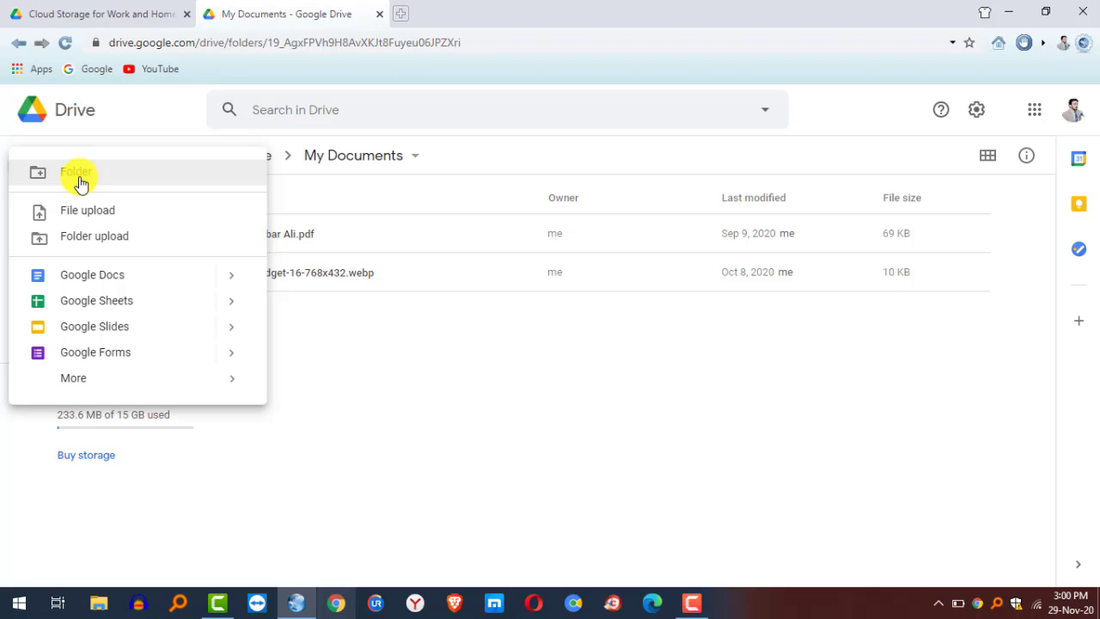
pyautogui.click(494, 371)
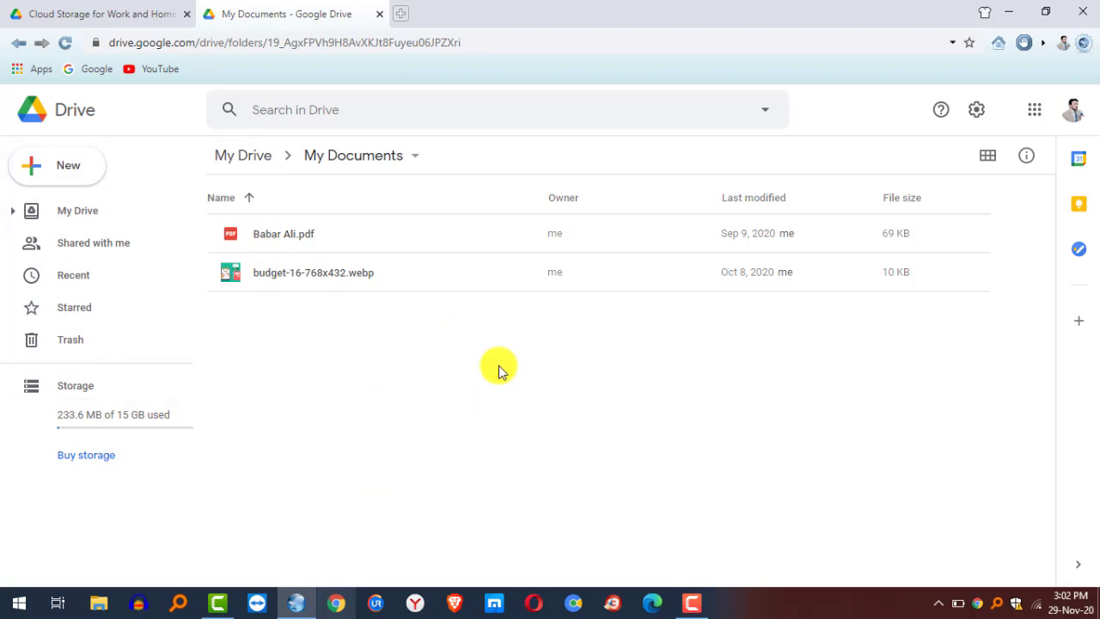
pyautogui.click(61, 168)
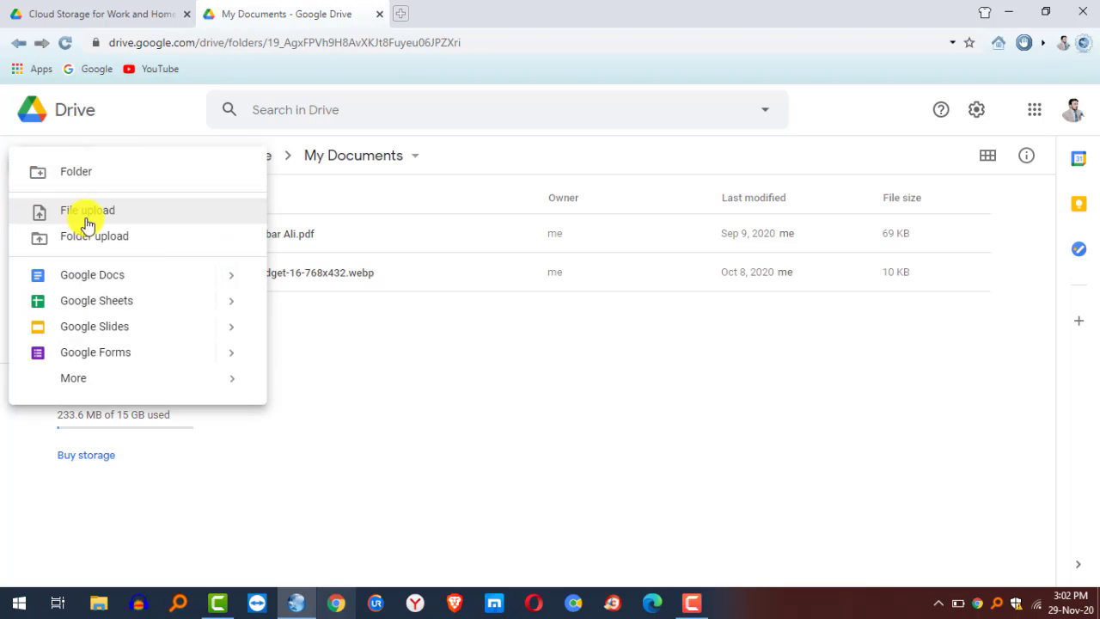
pyautogui.click(94, 243)
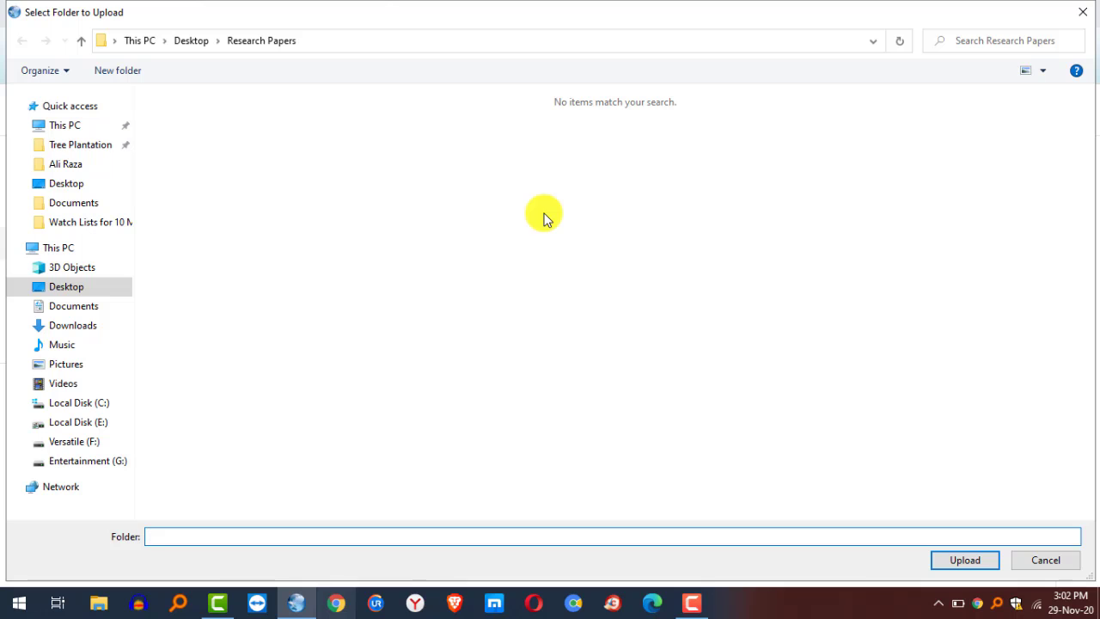
pyautogui.click(69, 287)
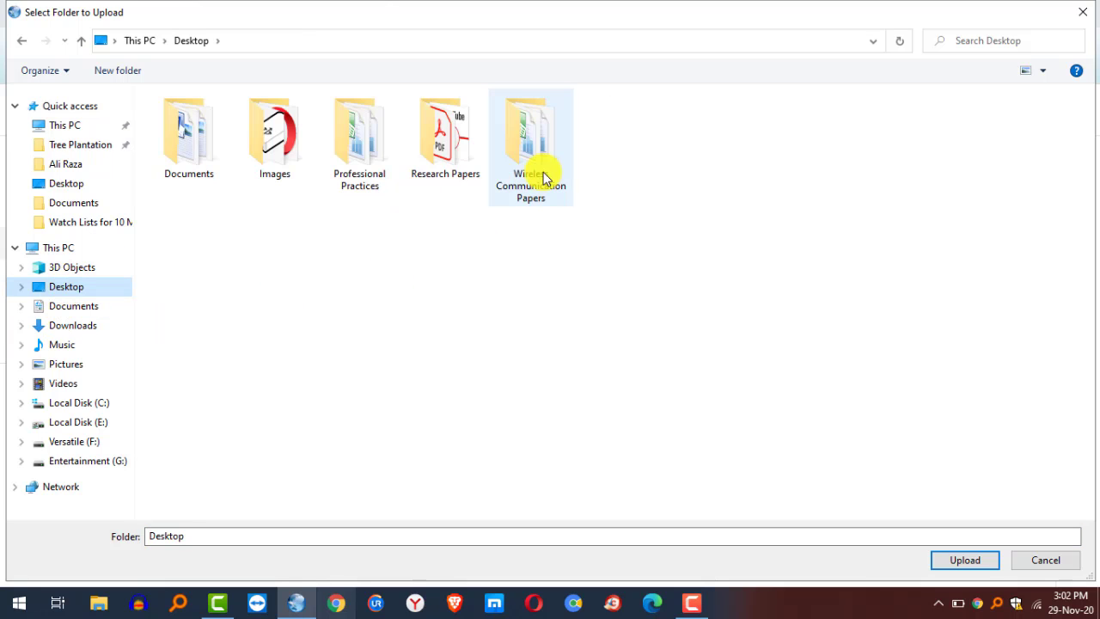
pyautogui.click(355, 171)
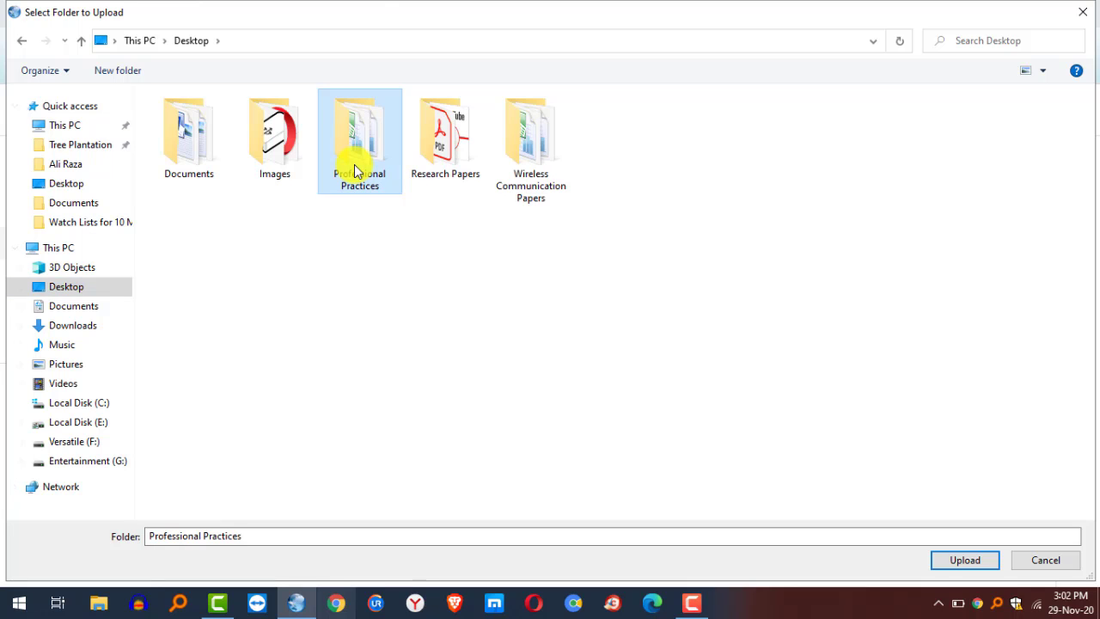
pyautogui.click(967, 562)
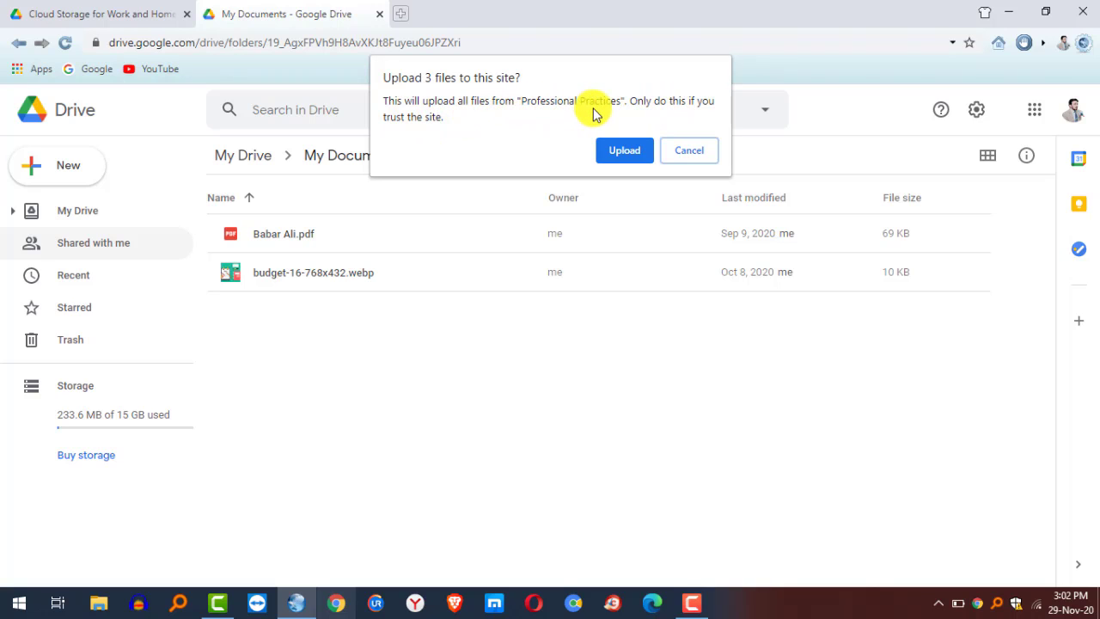
pyautogui.click(620, 153)
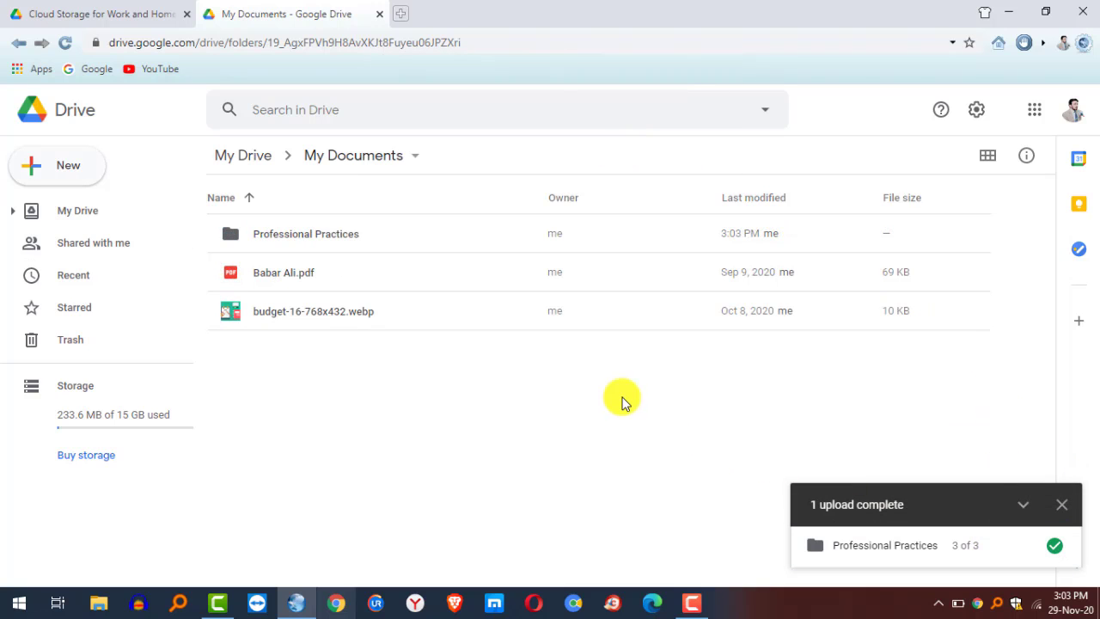
# View the contents of the uploaded Professional Practices folder, dismiss the upload notice and return to My Drive.
pyautogui.doubleClick(333, 230)
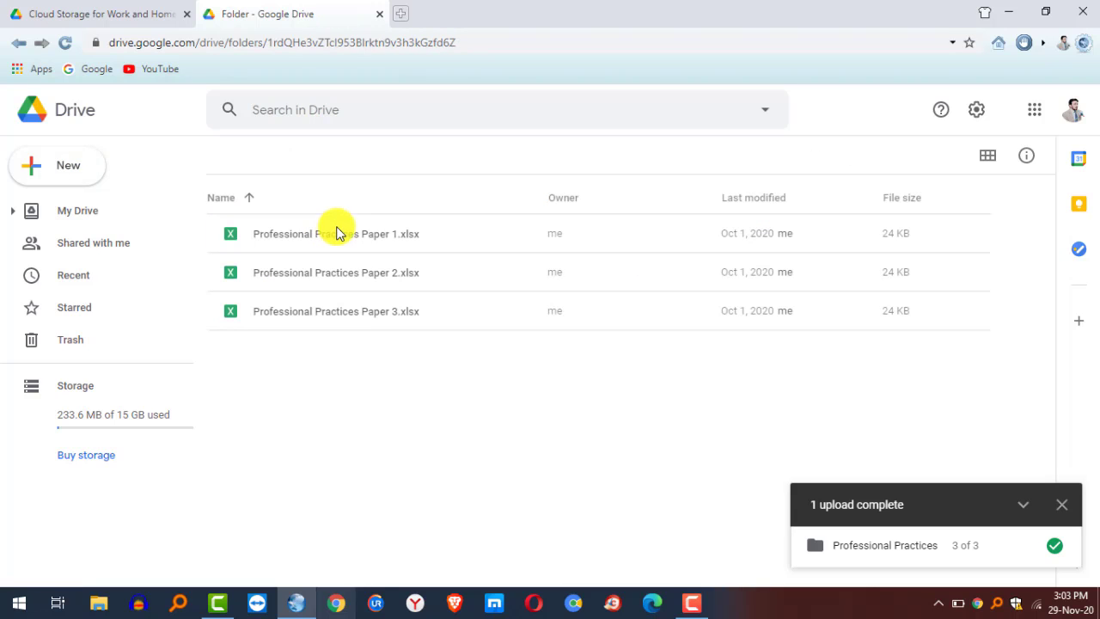
pyautogui.click(1070, 511)
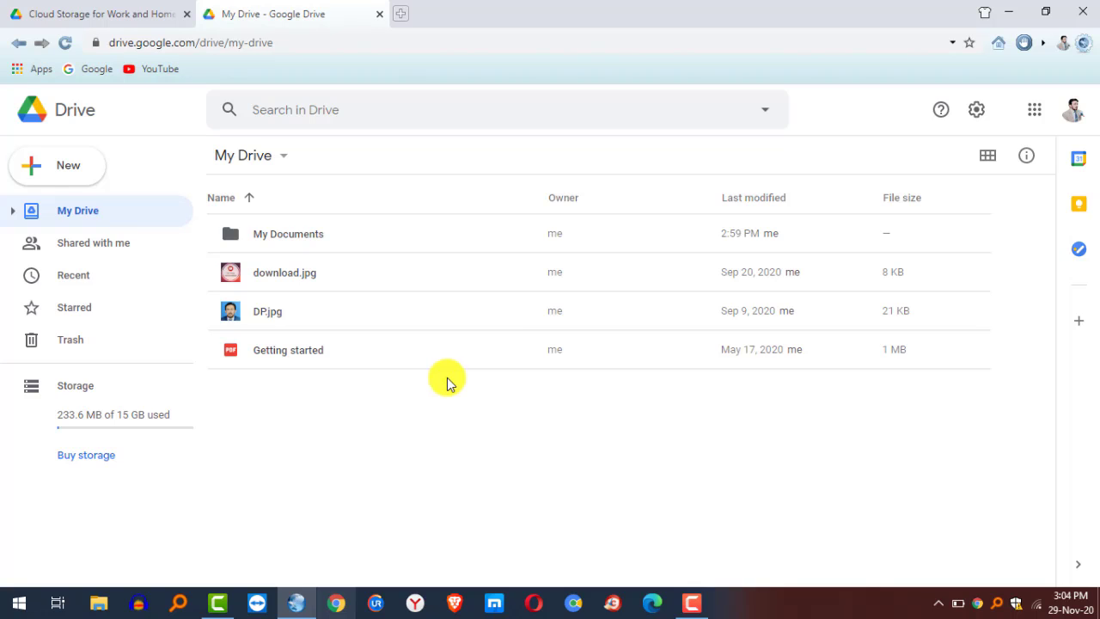
pyautogui.click(108, 215)
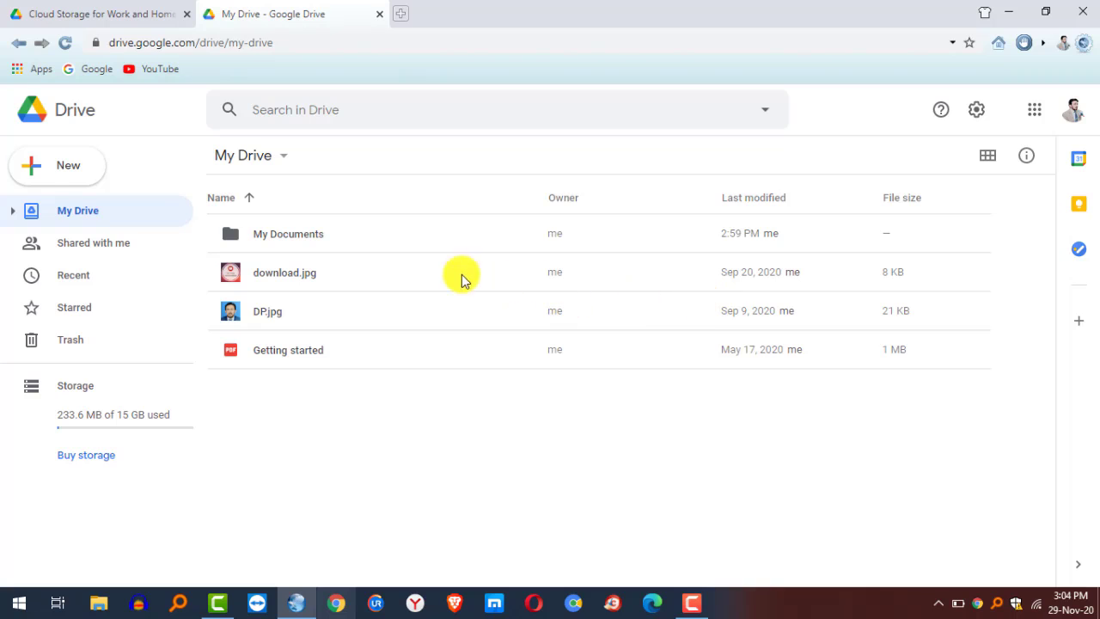
# Review the link access options for DP.jpg, copy its sharing link with access left as Restricted, and close the sharing dialog.
pyautogui.click(283, 311)
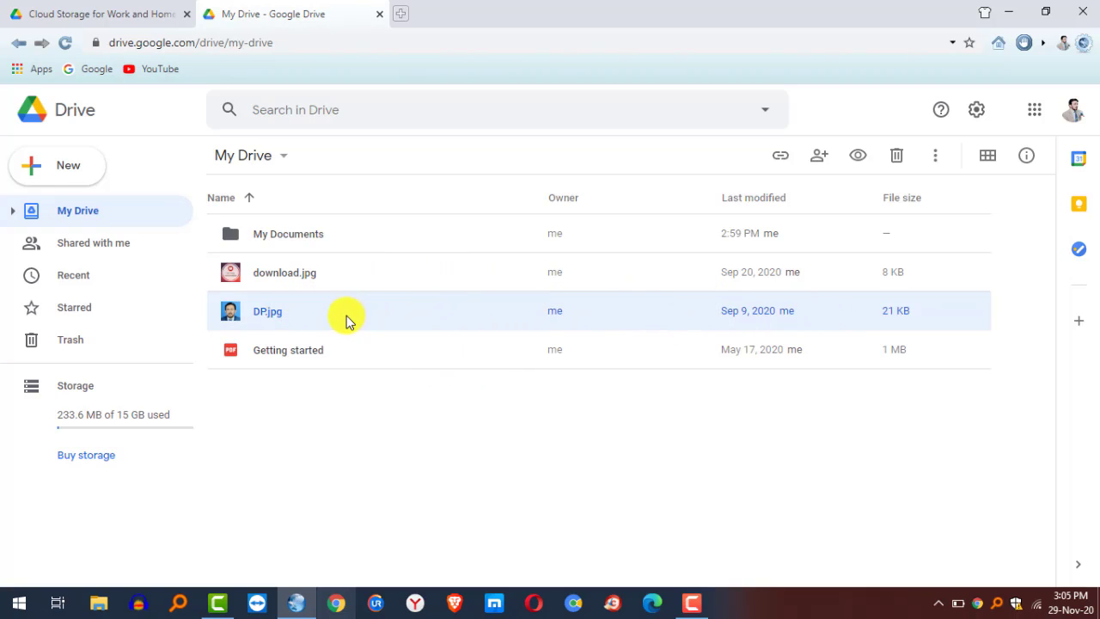
pyautogui.rightClick(430, 320)
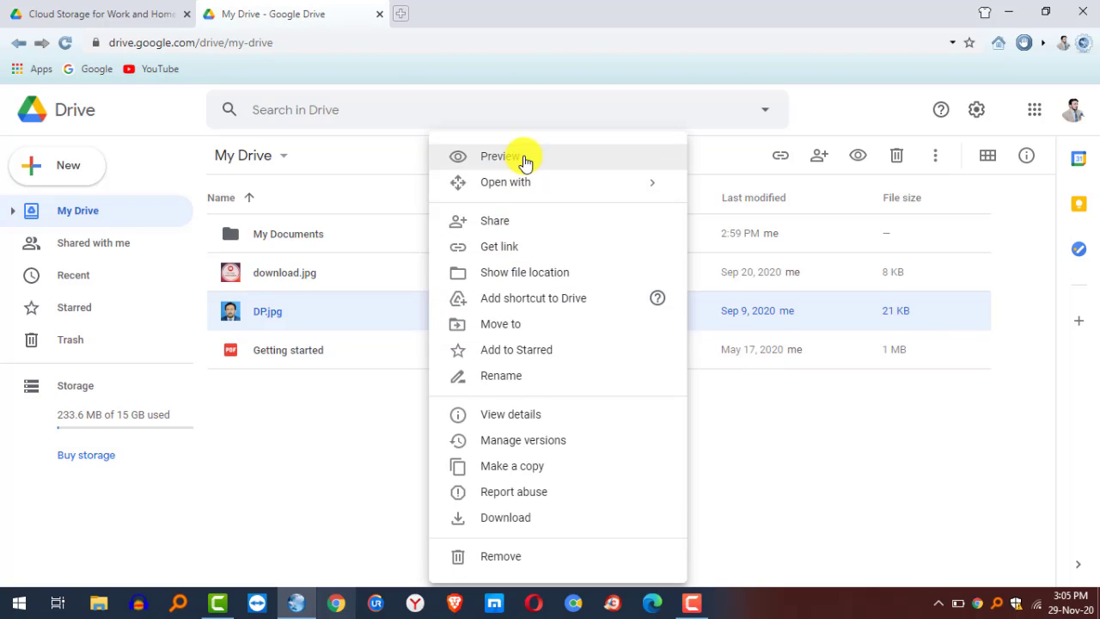
pyautogui.click(503, 249)
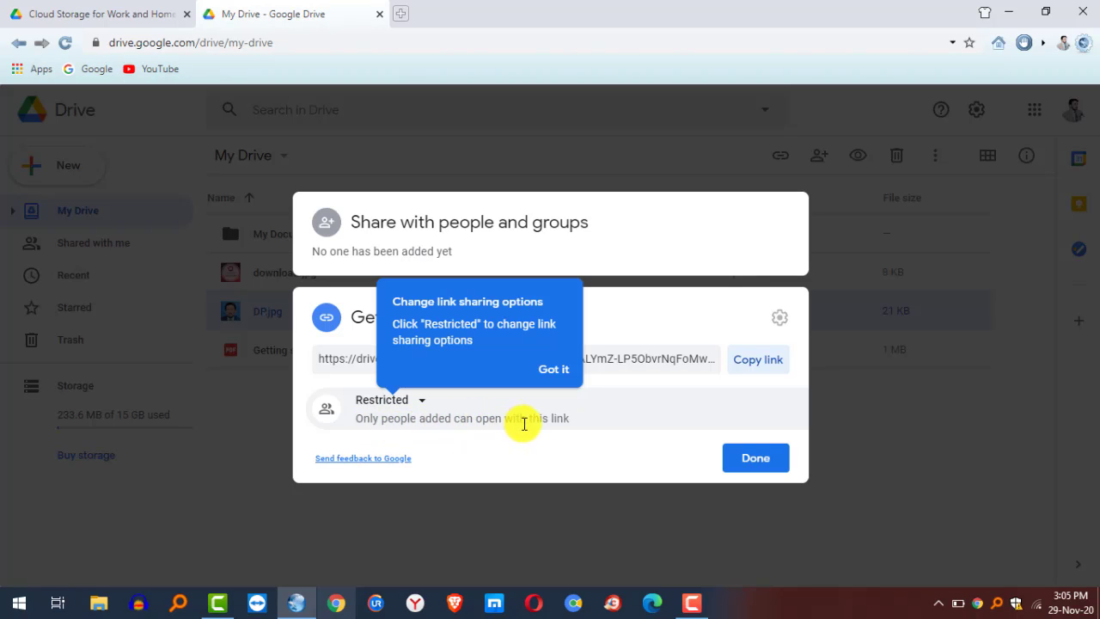
pyautogui.click(422, 404)
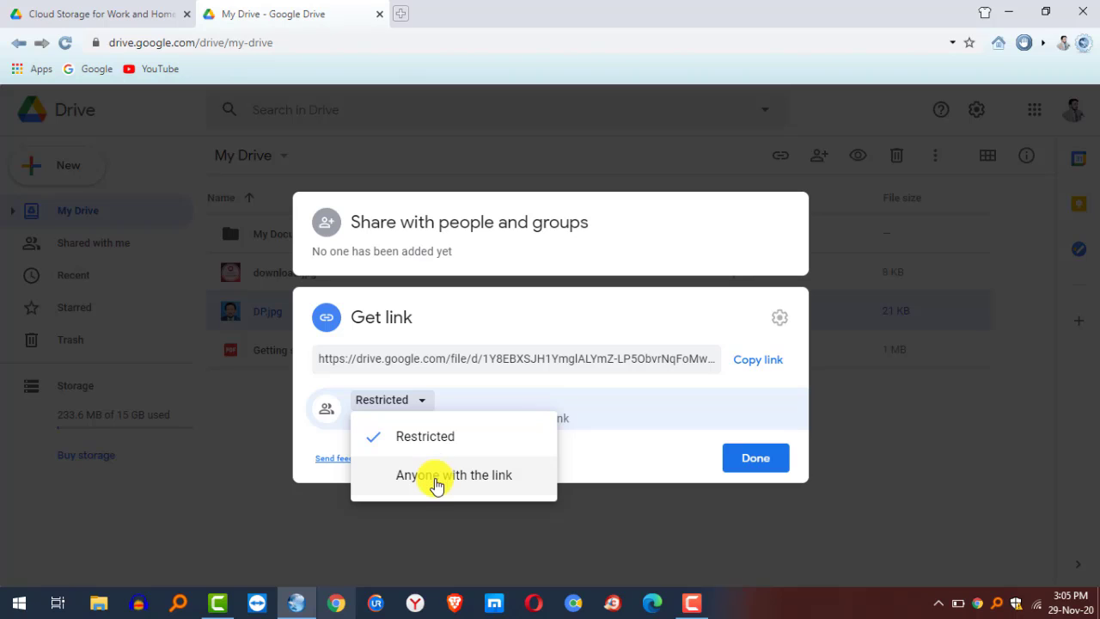
pyautogui.click(584, 446)
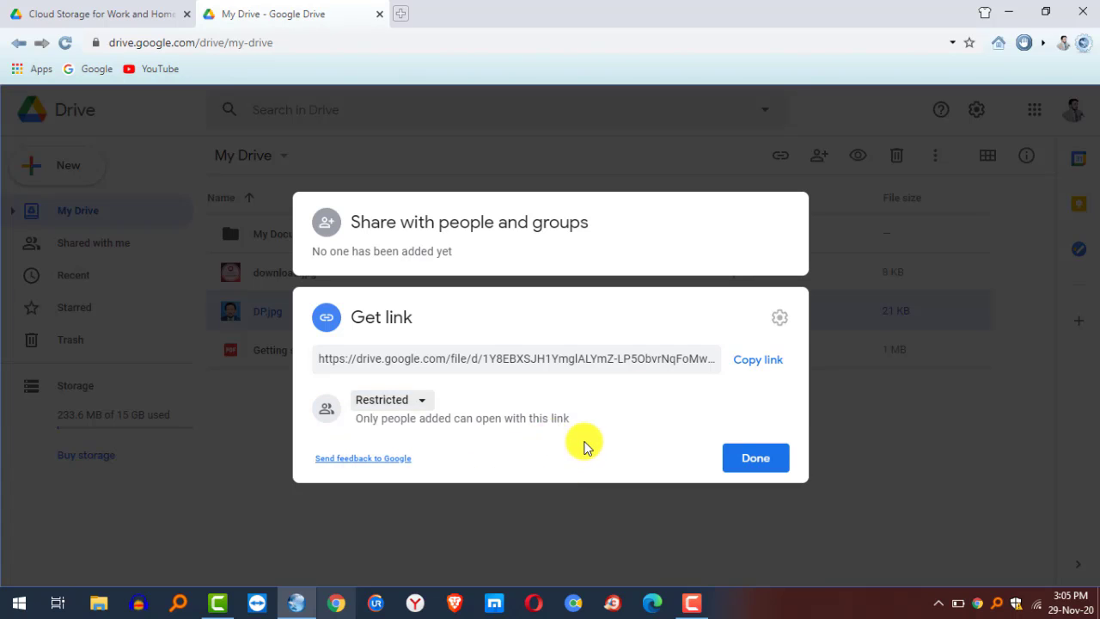
pyautogui.click(421, 404)
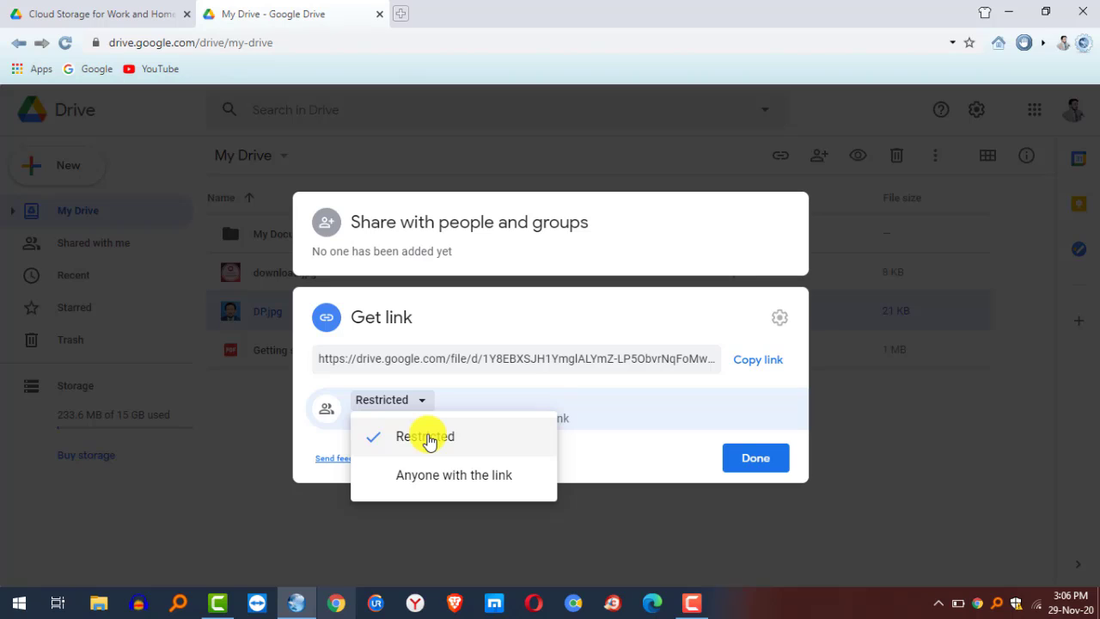
pyautogui.click(445, 475)
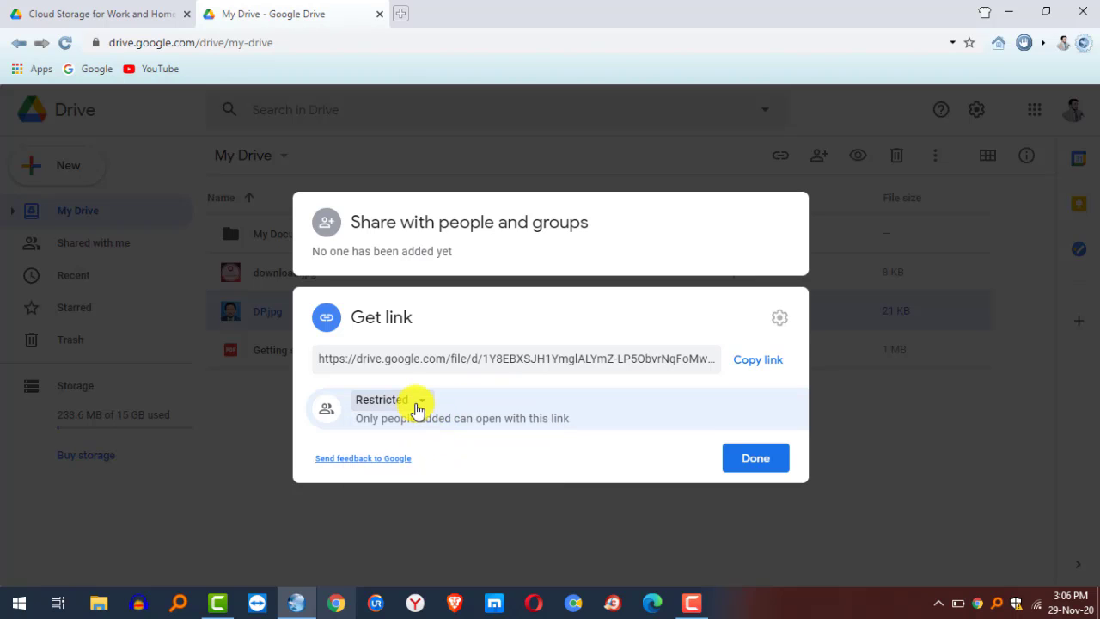
pyautogui.click(764, 361)
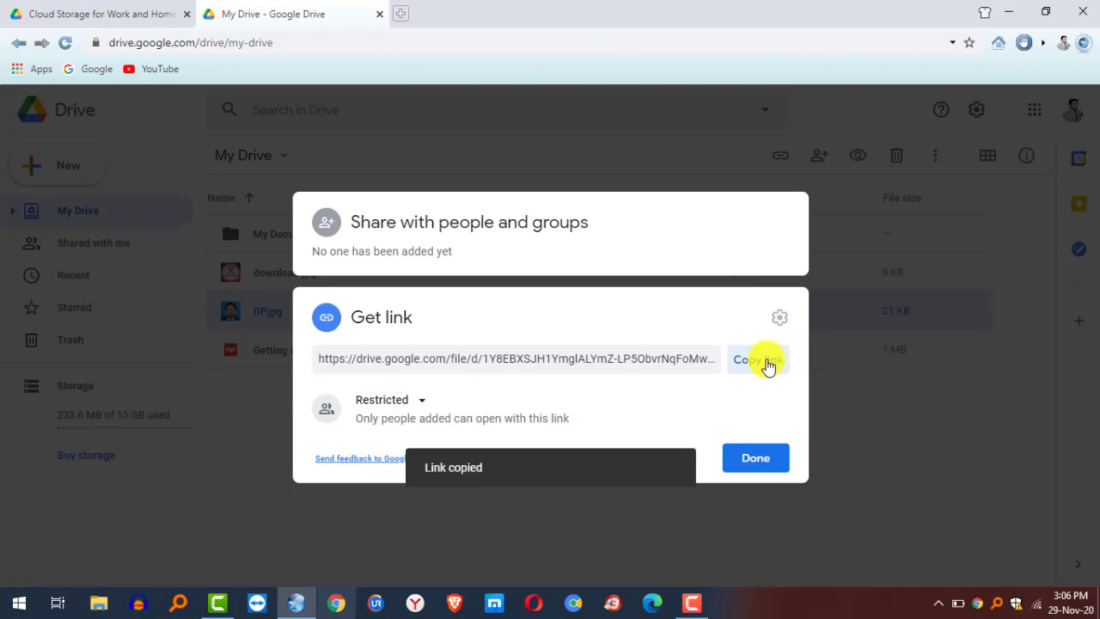
pyautogui.click(754, 459)
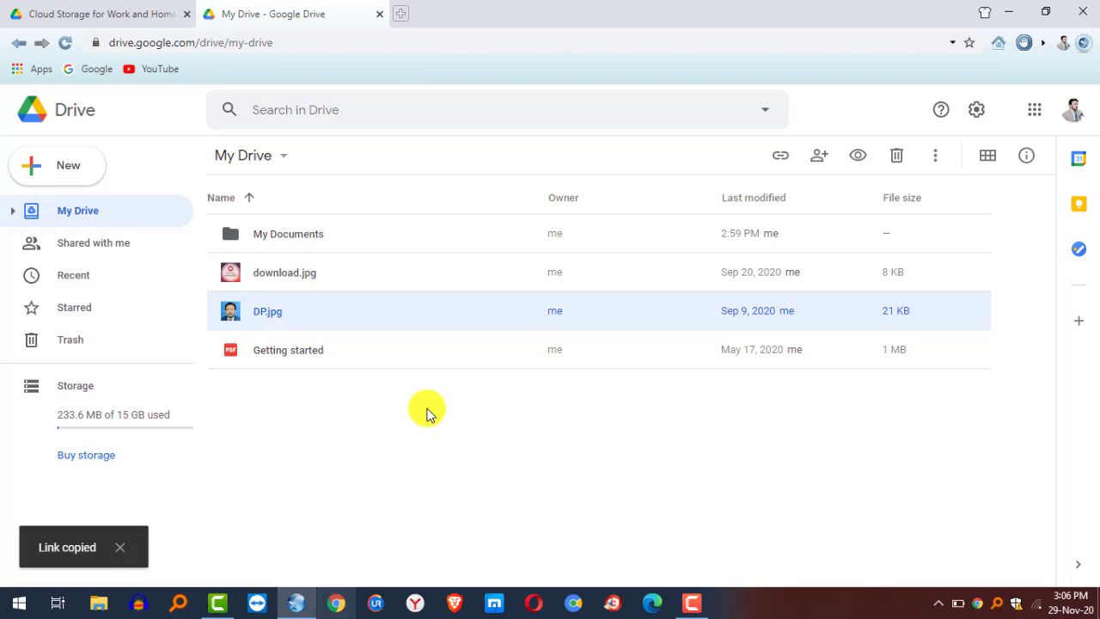
# Look through the actions available for DP.jpg and download the image to the computer.
pyautogui.rightClick(454, 317)
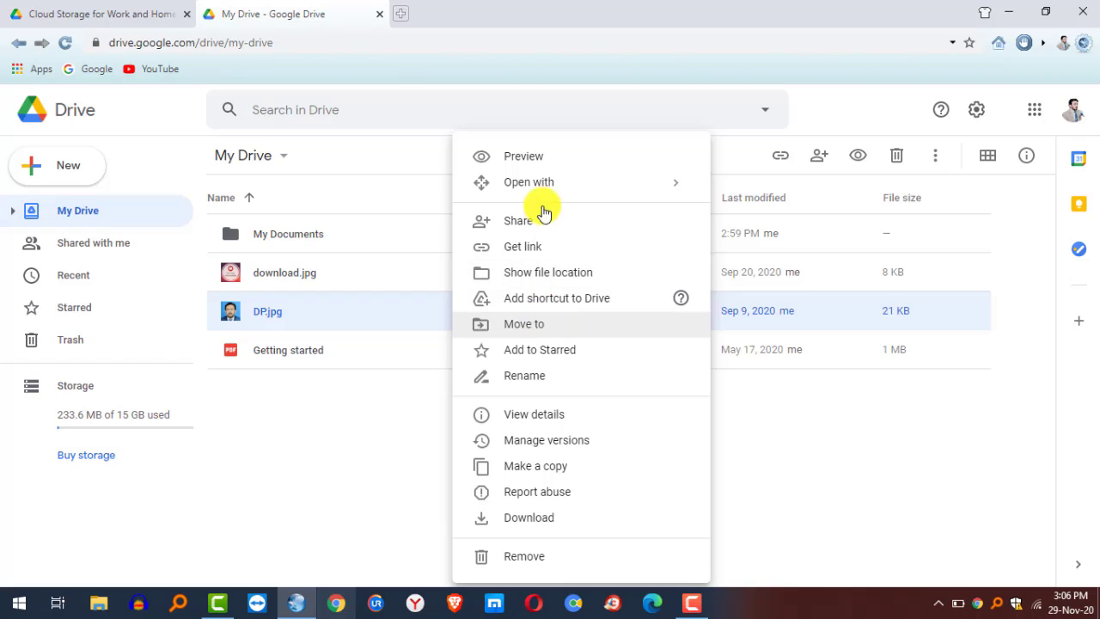
pyautogui.moveTo(545, 177)
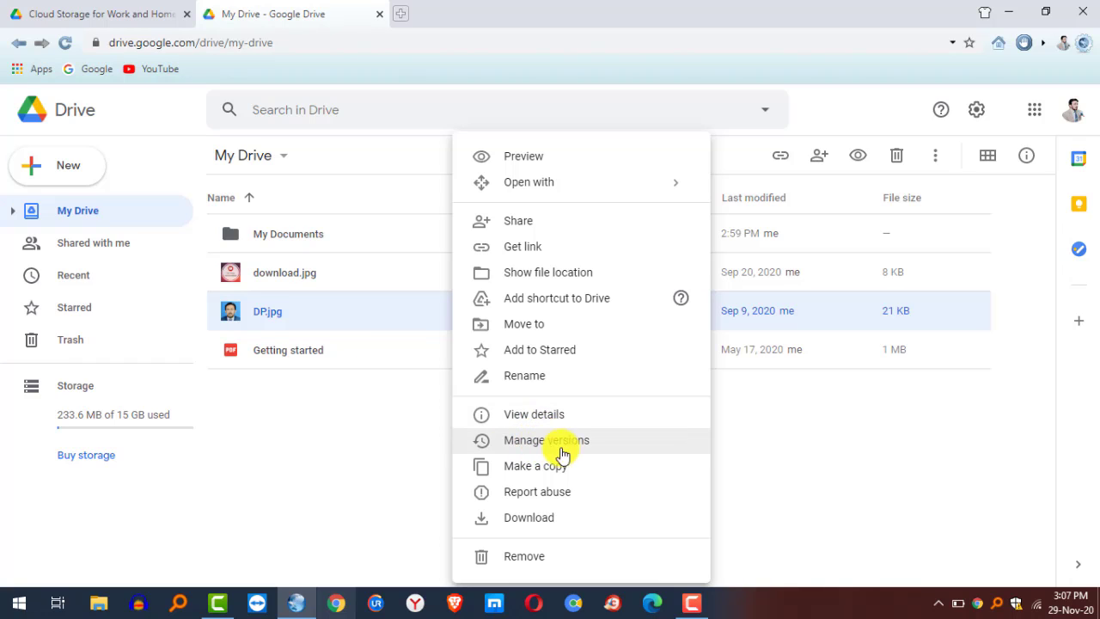
pyautogui.click(539, 519)
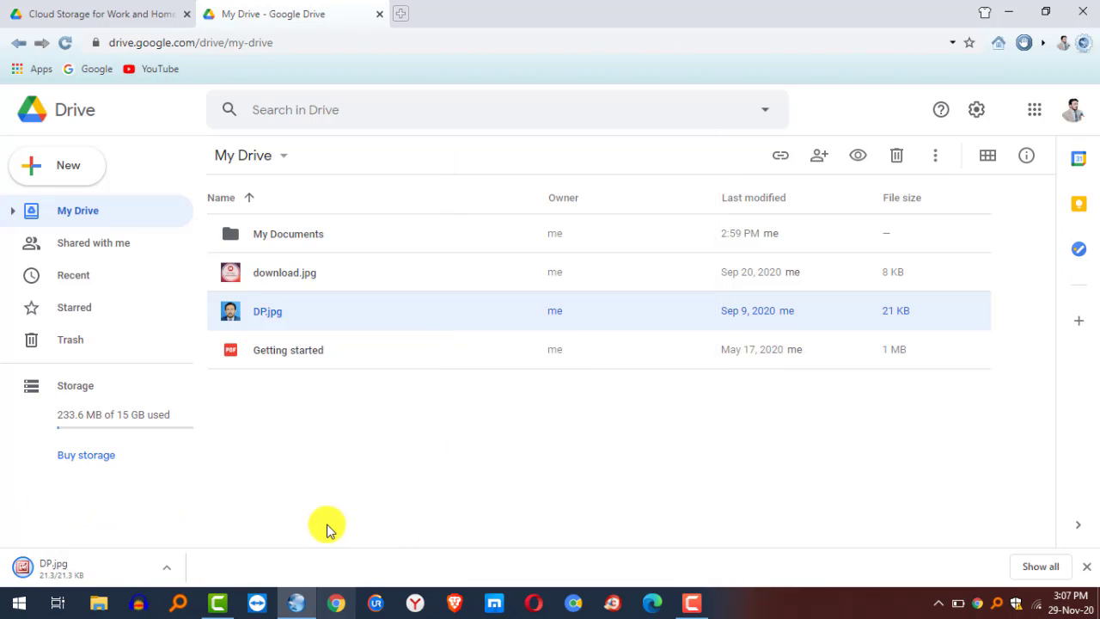
pyautogui.rightClick(344, 236)
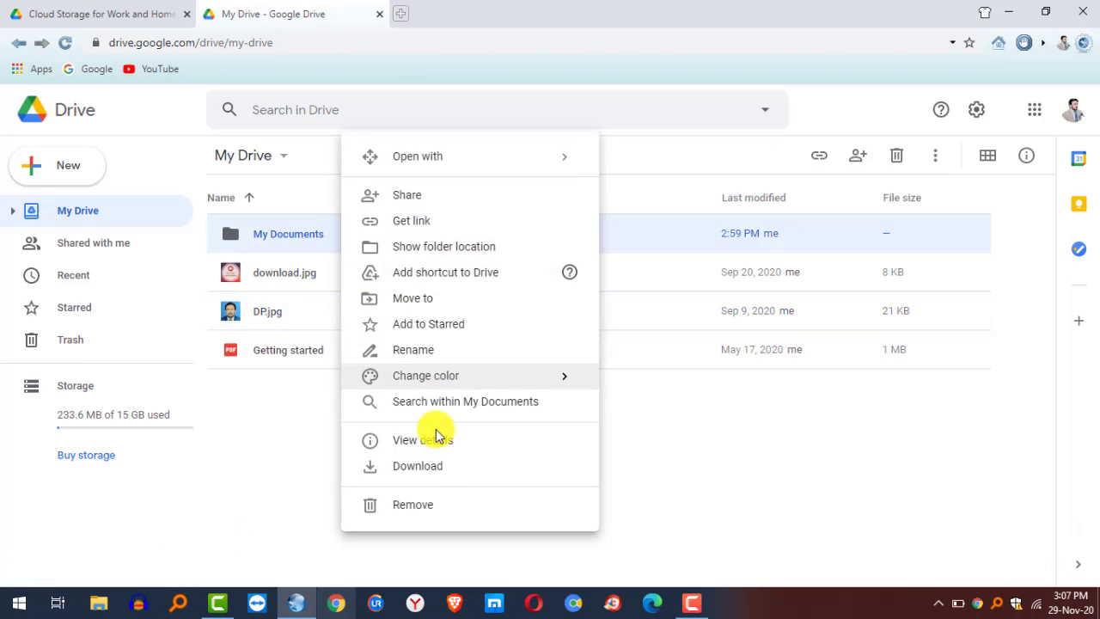
pyautogui.click(729, 480)
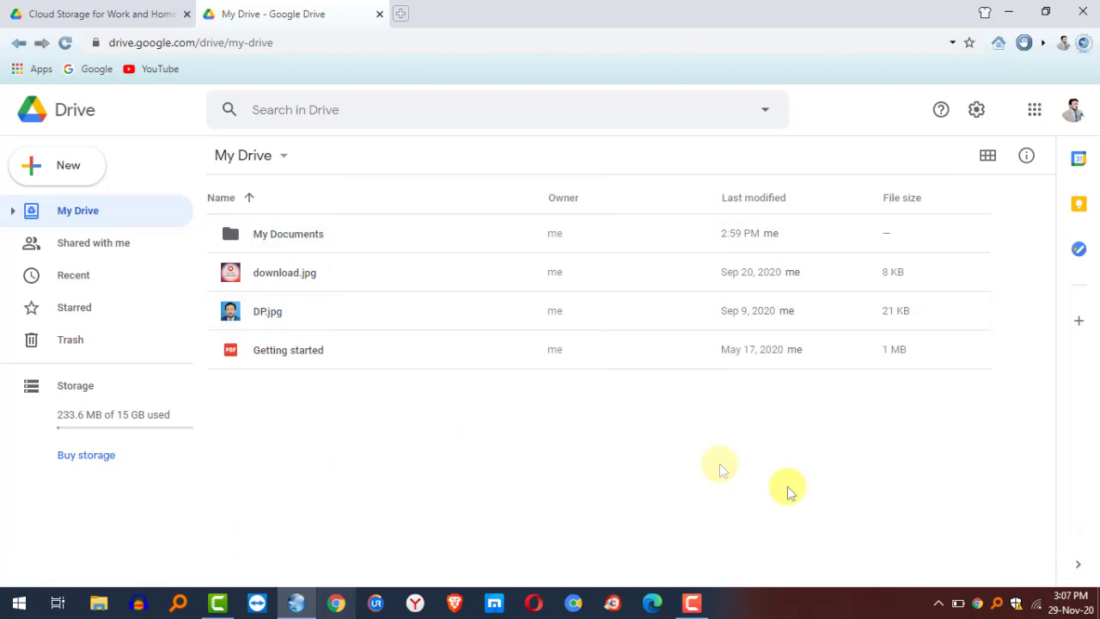